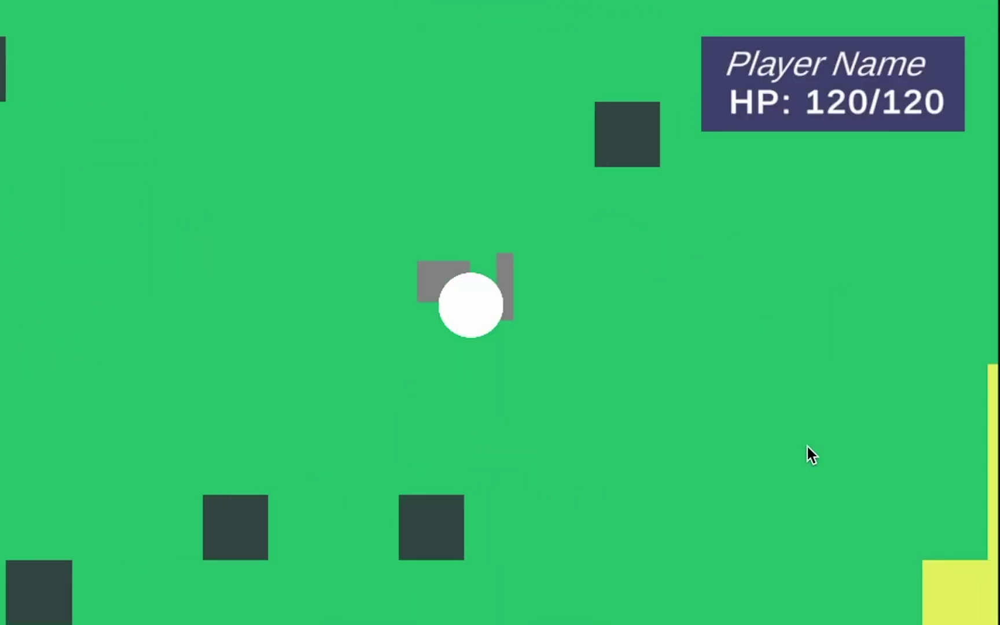
Step: Walk the player around the green tile map with WASD, past the red diamond and near the water
{"action": "key", "text": "w"}
{"action": "key", "text": "a"}
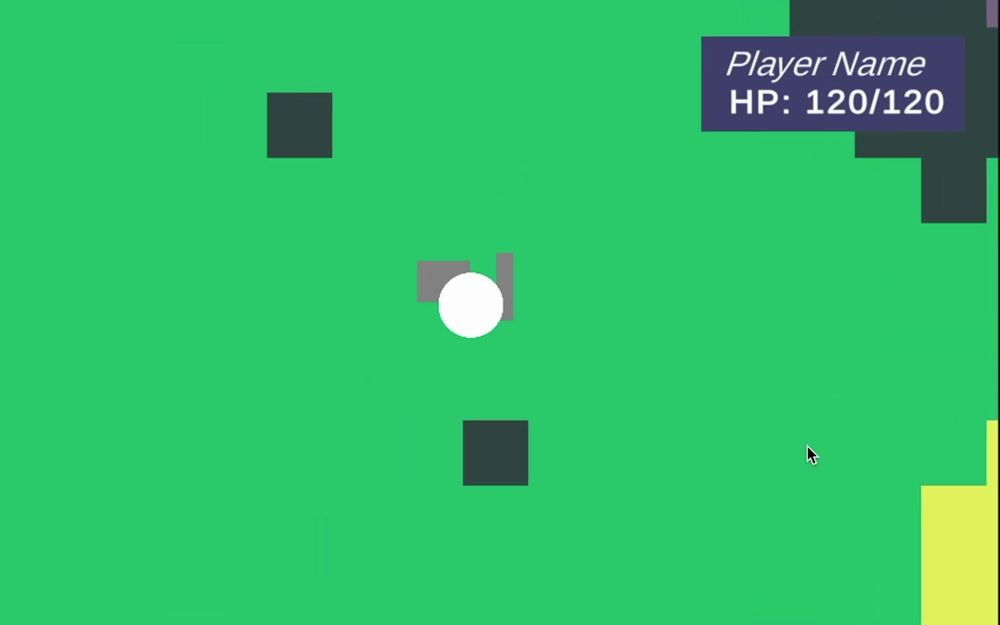
{"action": "key", "text": "s"}
{"action": "key", "text": "a"}
{"action": "key", "text": "a"}
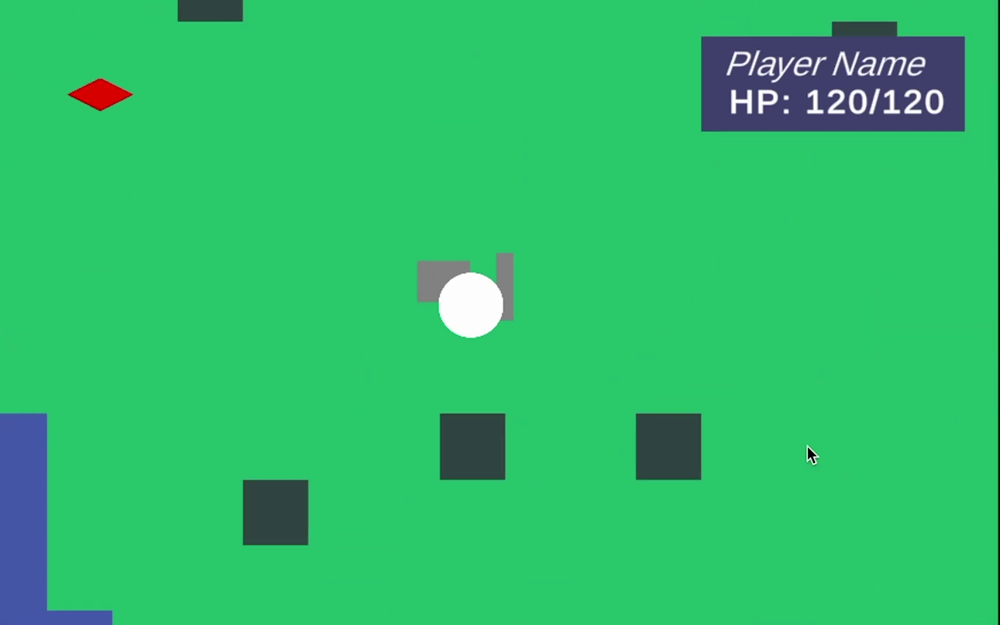
{"action": "key", "text": "a"}
{"action": "key", "text": "w"}
{"action": "key", "text": "d"}
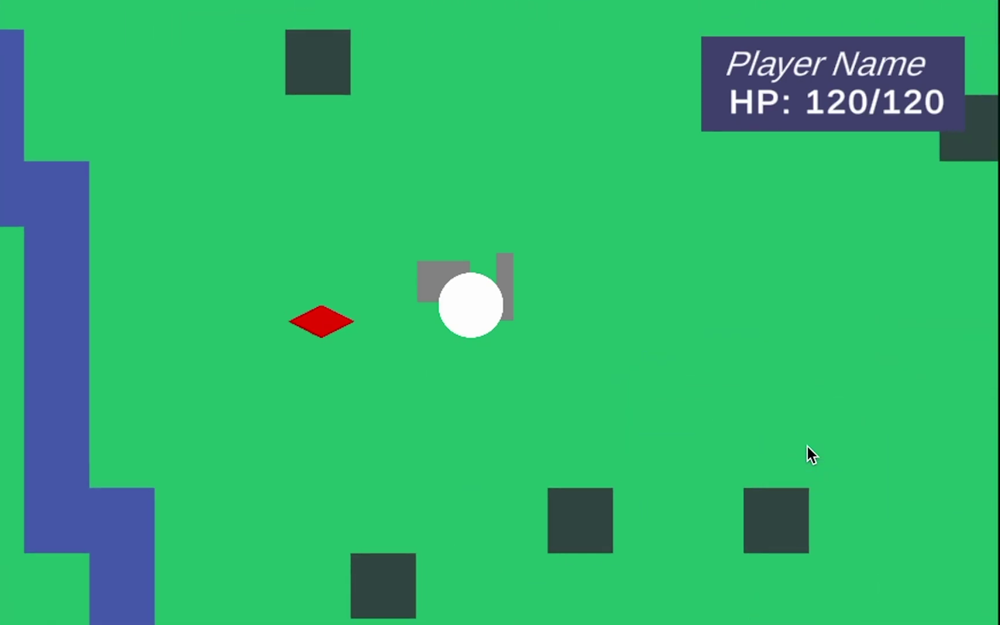
{"action": "key", "text": "a"}
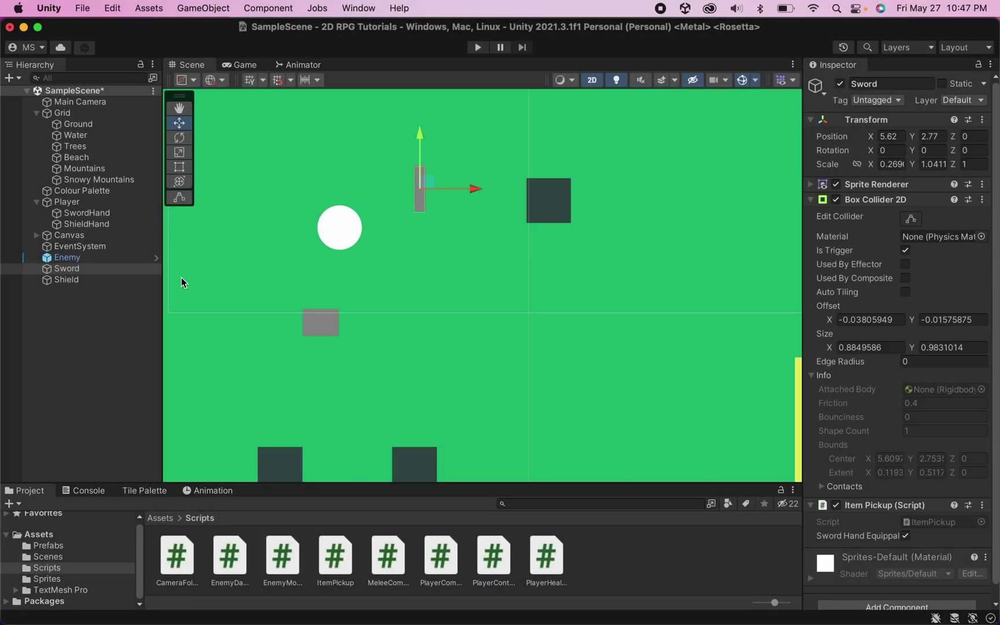
Step: Open the Animation window from Window > Animation > Animation
{"action": "left_click", "coordinate": [358, 9]}
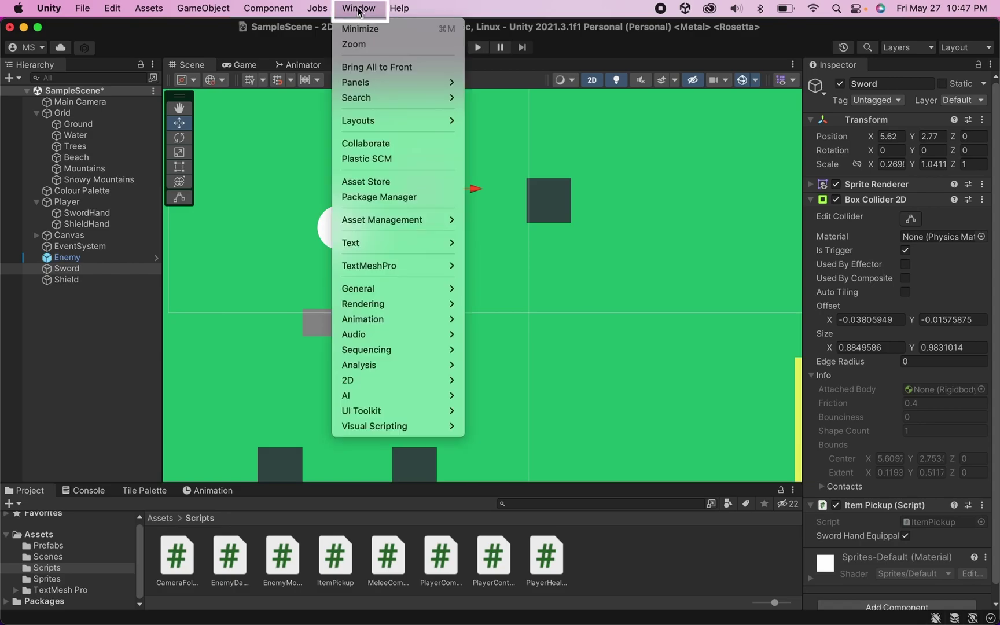
{"action": "mouse_move", "coordinate": [405, 320]}
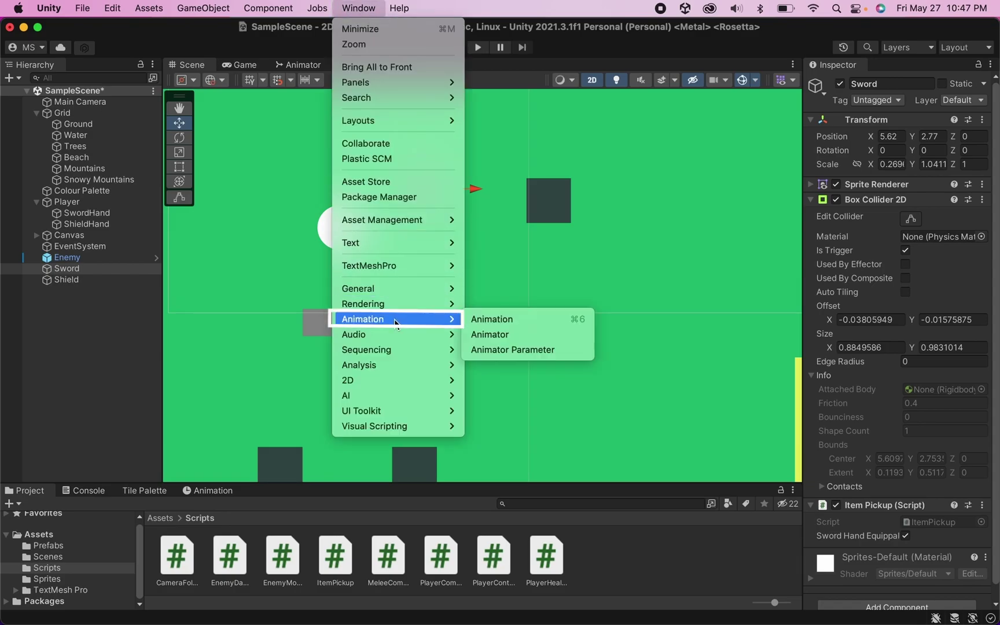
{"action": "left_click", "coordinate": [481, 318]}
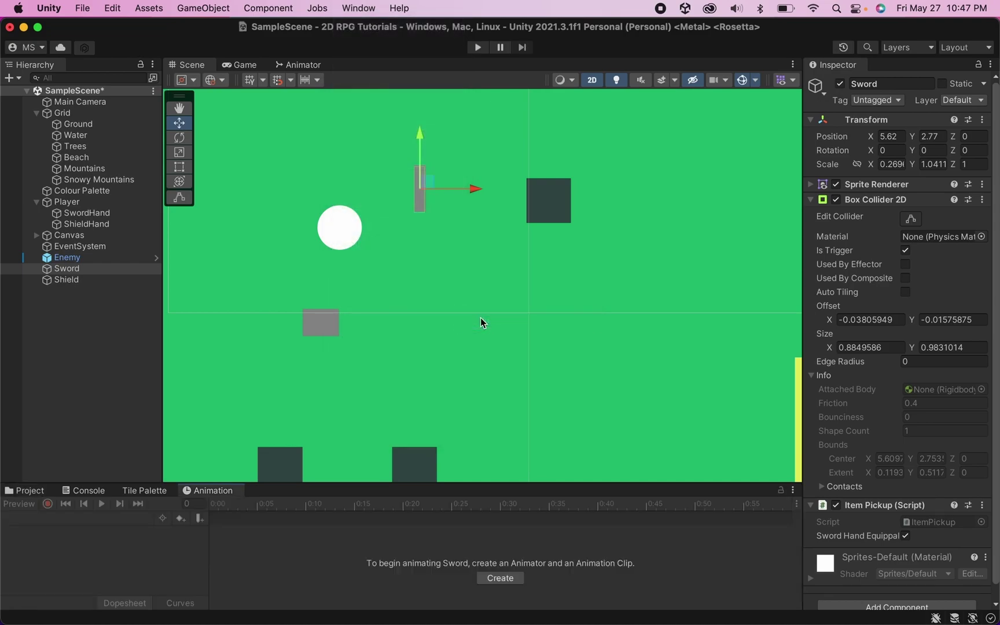
Step: Dock the Animation window beside Tile Palette and drag its divider up to enlarge it
{"action": "left_click_drag", "start_coordinate": [217, 490], "coordinate": [406, 312]}
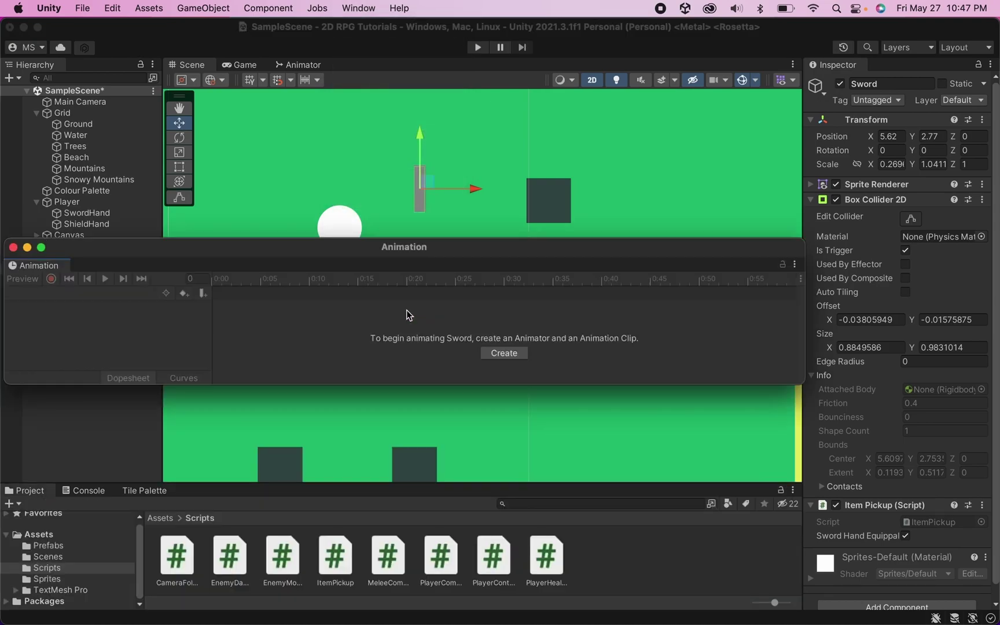
{"action": "left_click_drag", "start_coordinate": [36, 266], "coordinate": [197, 494]}
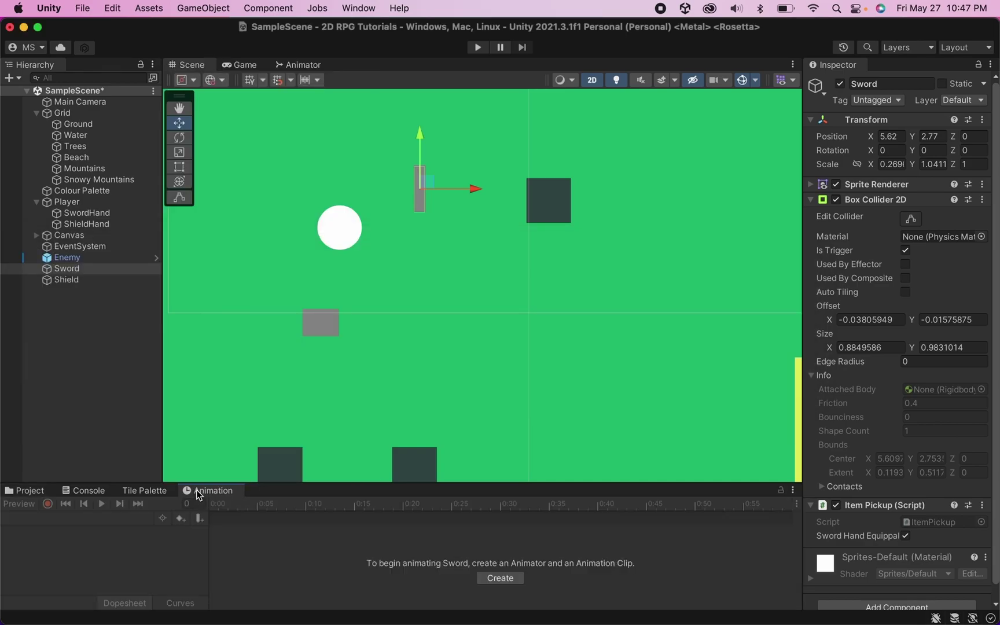
{"action": "left_click_drag", "start_coordinate": [280, 484], "coordinate": [258, 440]}
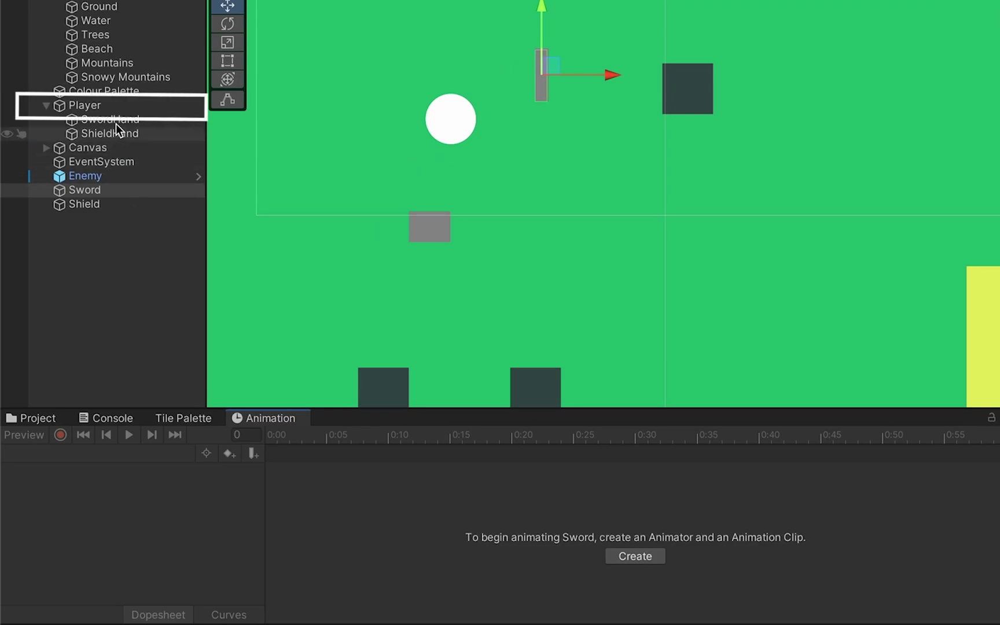
Step: Select Player and start creating a new animation clip saved under Assets
{"action": "left_click", "coordinate": [111, 127]}
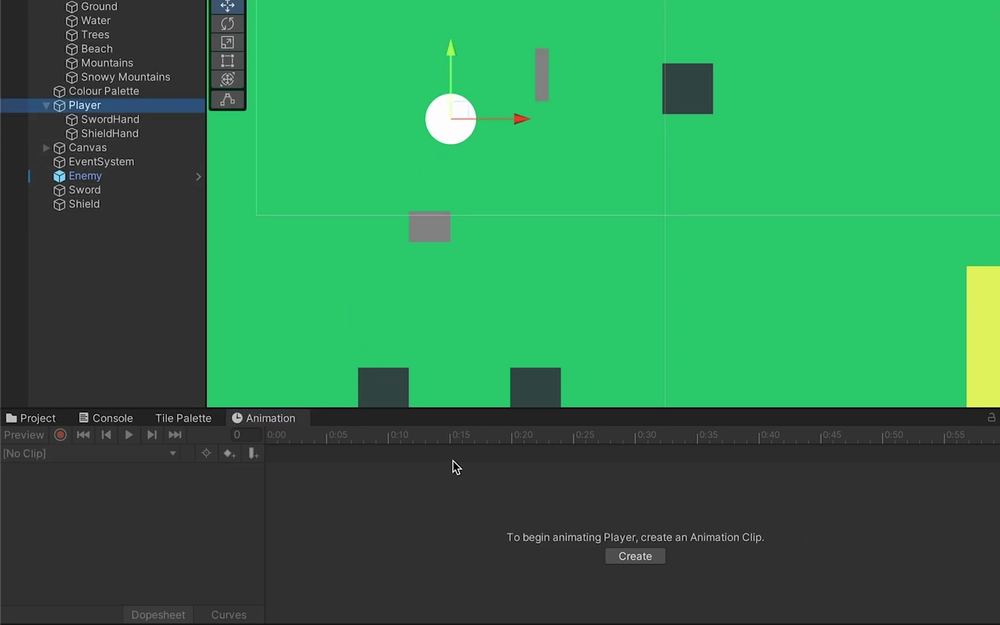
{"action": "left_click", "coordinate": [636, 555]}
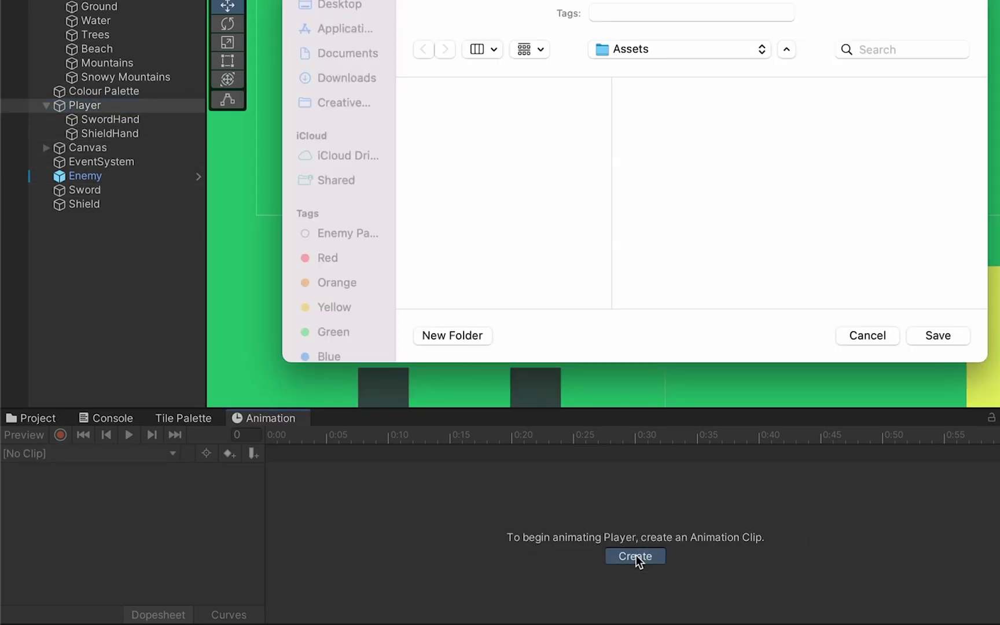
{"action": "left_click", "coordinate": [749, 104]}
{"action": "left_click", "coordinate": [745, 112]}
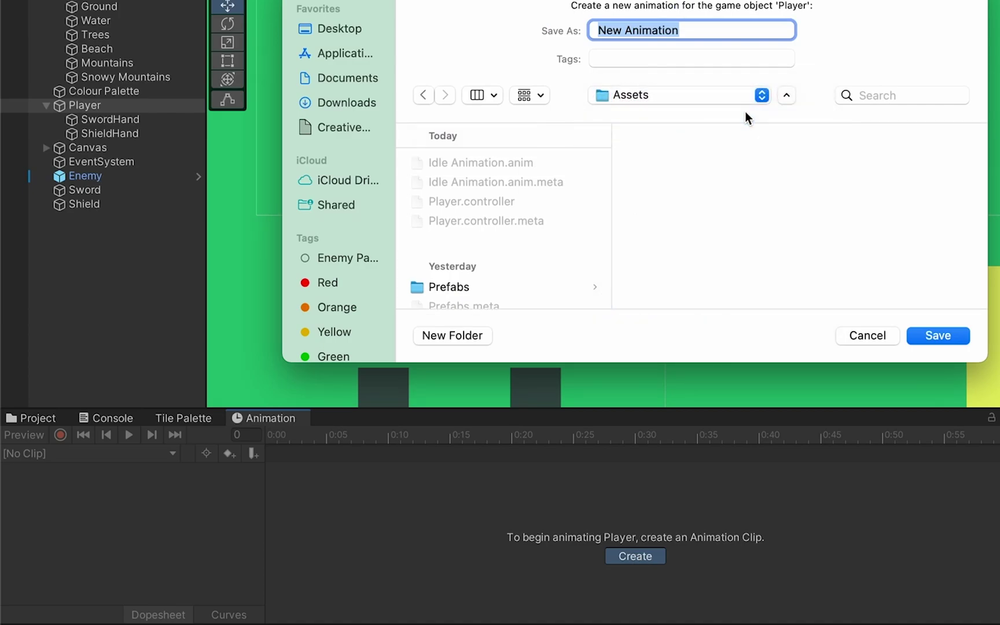
Step: Create an 'Animations' folder and name the clip 'Idle Animation'
{"action": "left_click", "coordinate": [467, 336]}
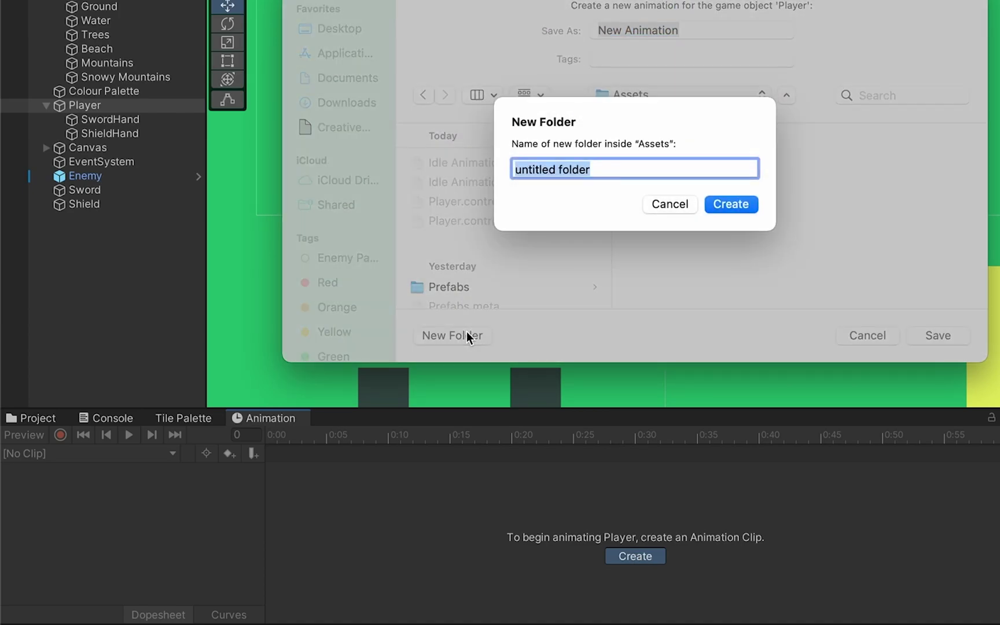
{"action": "type", "text": "Animations"}
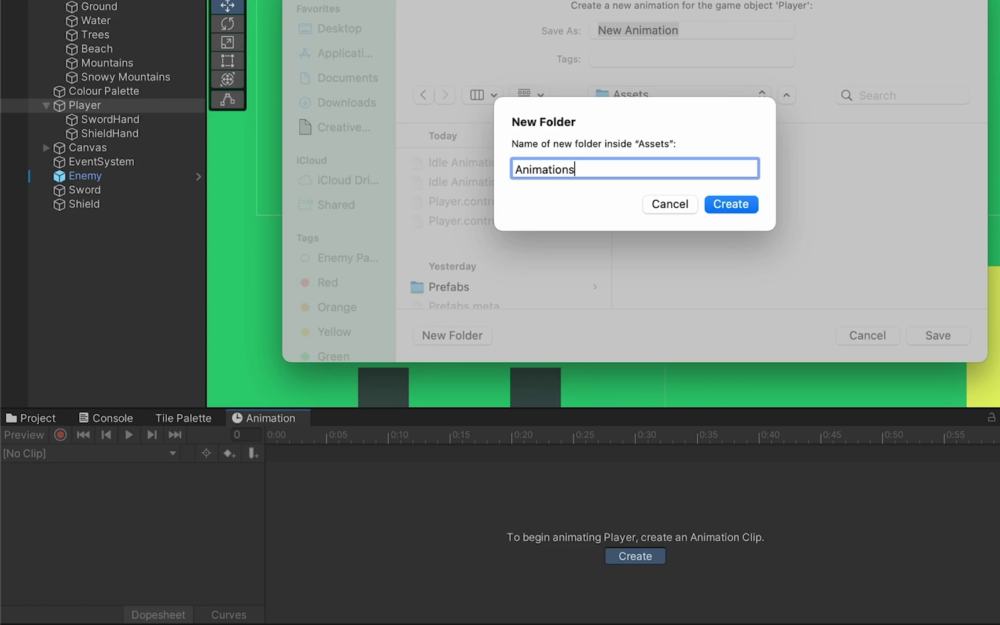
{"action": "key", "text": "Return"}
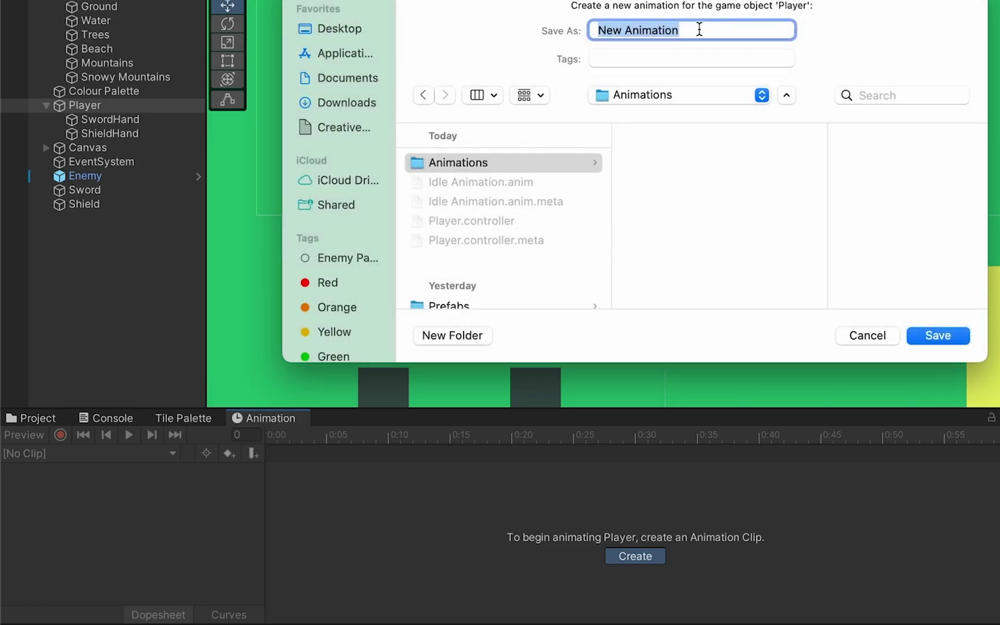
{"action": "type", "text": "Idle A"}
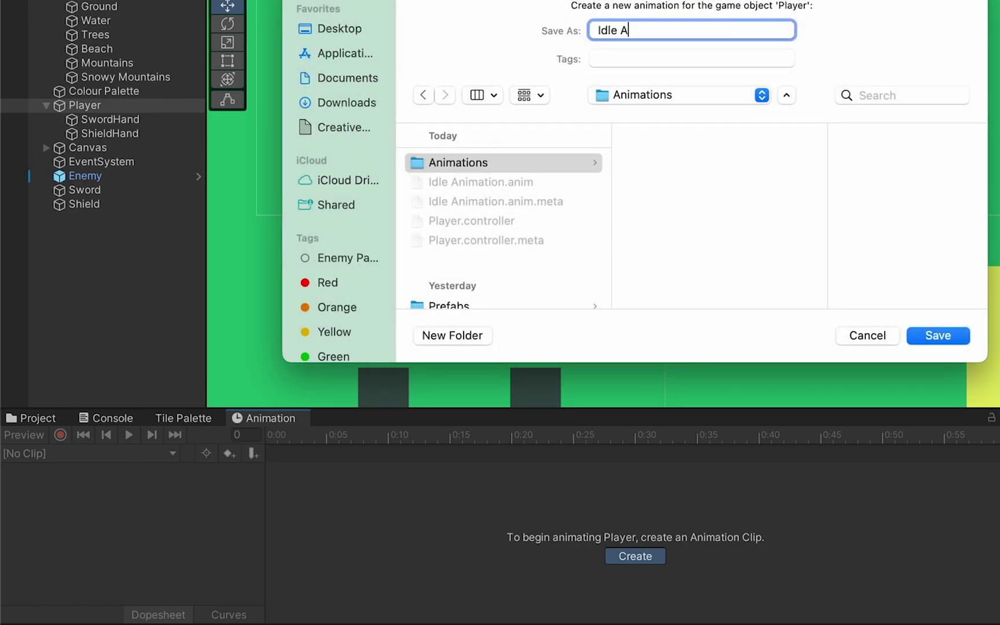
{"action": "type", "text": "nimation"}
Step: Save the Idle Animation clip, enable recording, and key the Player's scale at frame 0 with the Scale tool
{"action": "key", "text": "Return"}
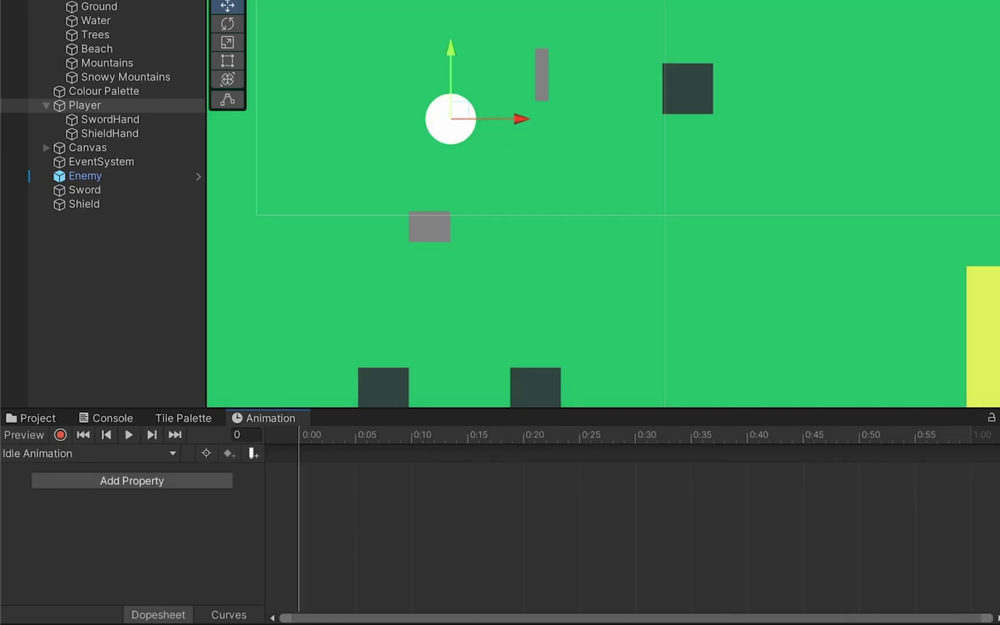
{"action": "scroll", "coordinate": [359, 57], "scroll_direction": "up", "scroll_amount": 5}
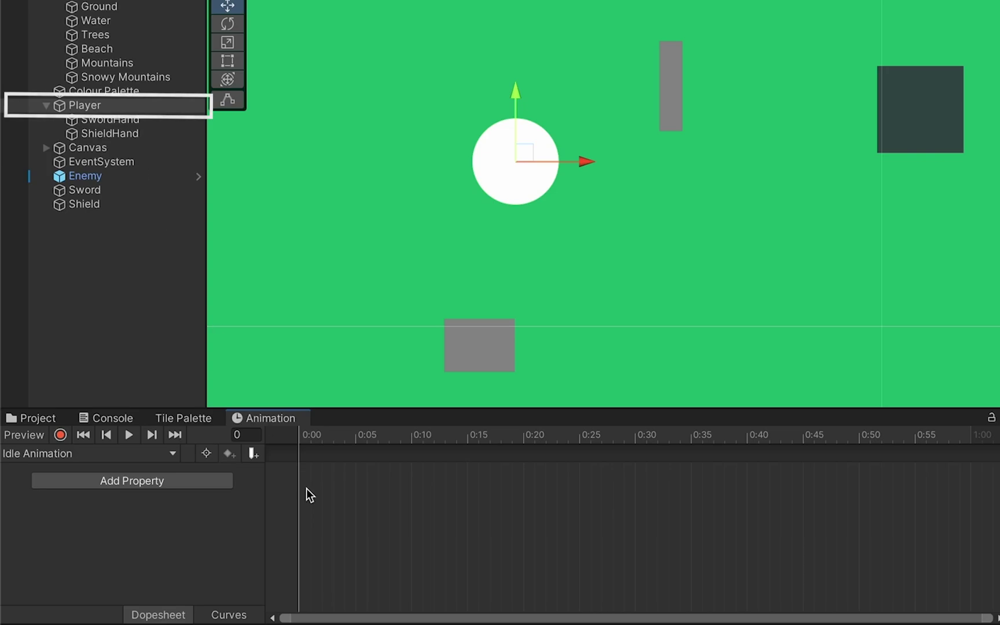
{"action": "left_click", "coordinate": [62, 437]}
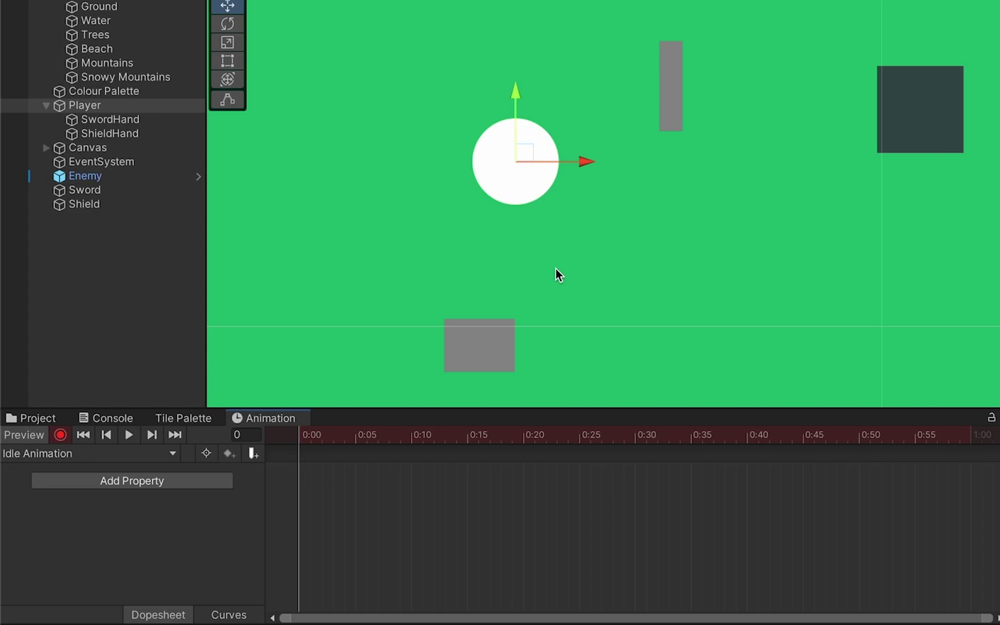
{"action": "left_click", "coordinate": [232, 50]}
{"action": "left_click_drag", "start_coordinate": [517, 91], "coordinate": [517, 85]}
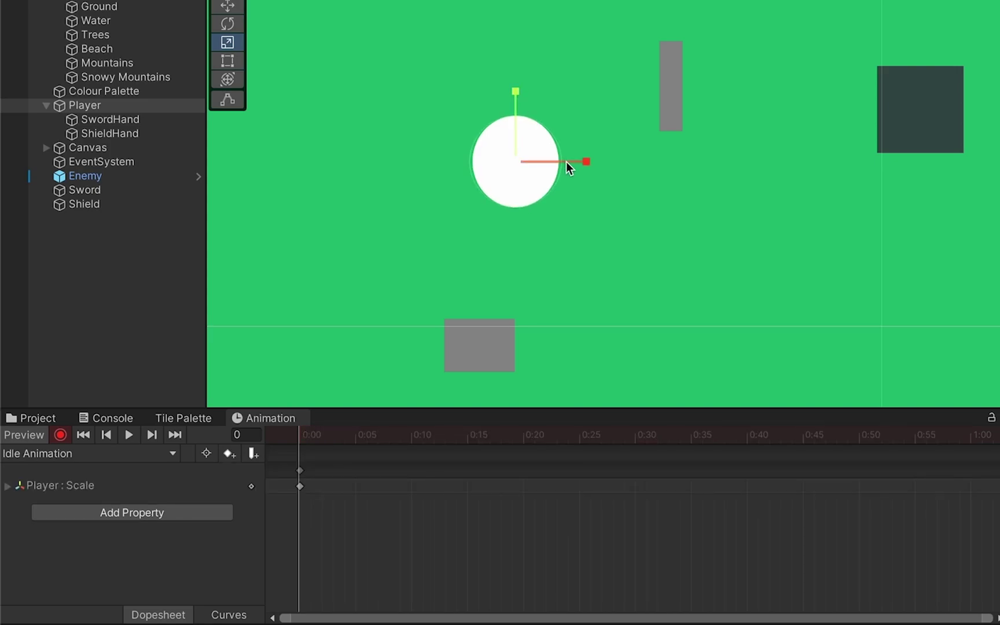
{"action": "left_click_drag", "start_coordinate": [586, 161], "coordinate": [582, 161]}
Step: Widen the Player at frame 30, paste the 0:00 keys at 1:00 to loop, and stop recording
{"action": "left_click", "coordinate": [636, 437]}
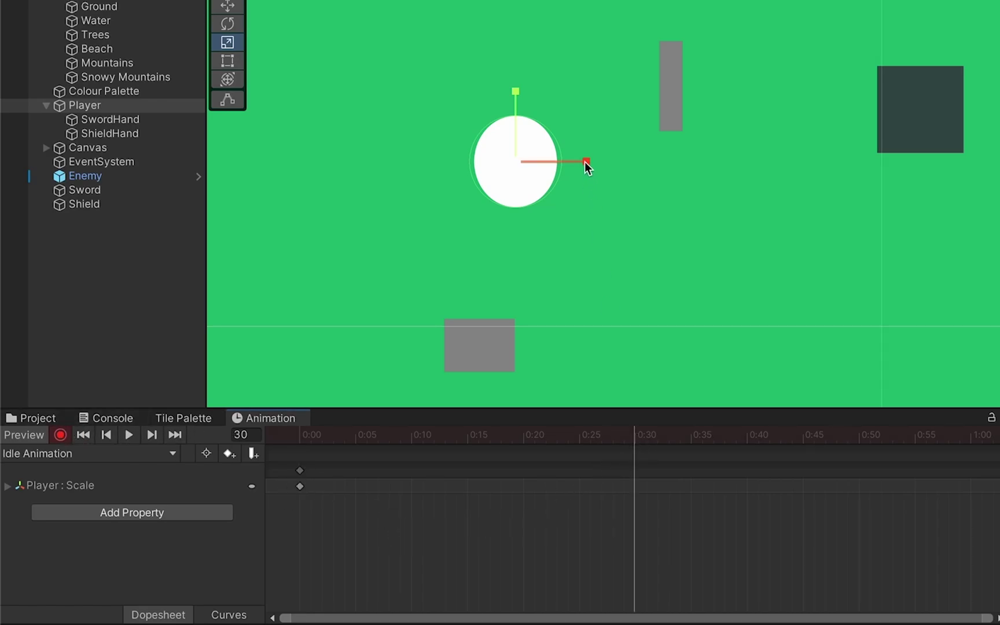
{"action": "left_click_drag", "start_coordinate": [584, 161], "coordinate": [591, 162]}
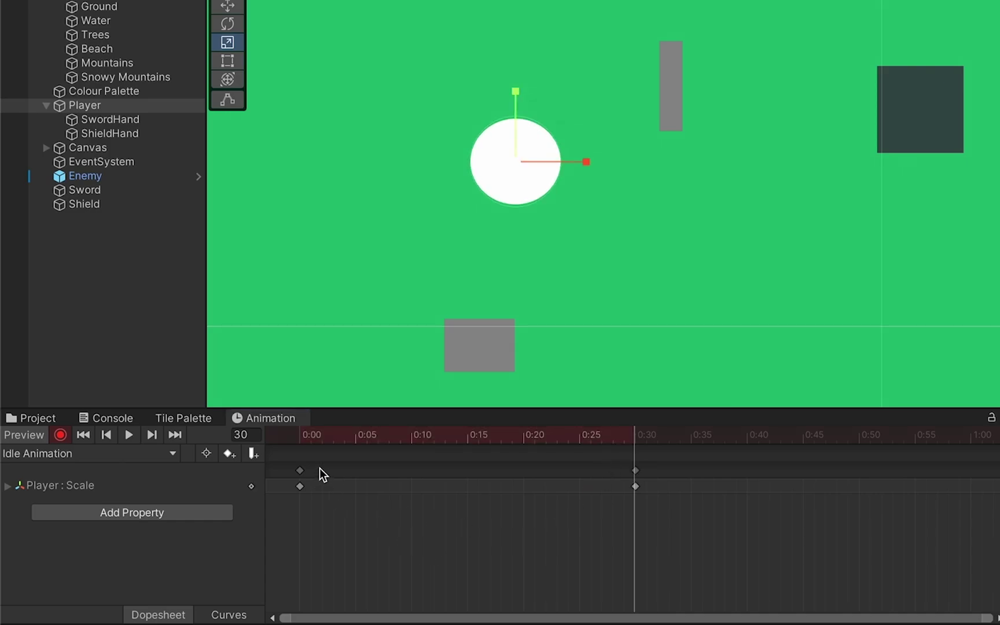
{"action": "left_click_drag", "start_coordinate": [332, 505], "coordinate": [280, 444]}
{"action": "key", "text": "super+c"}
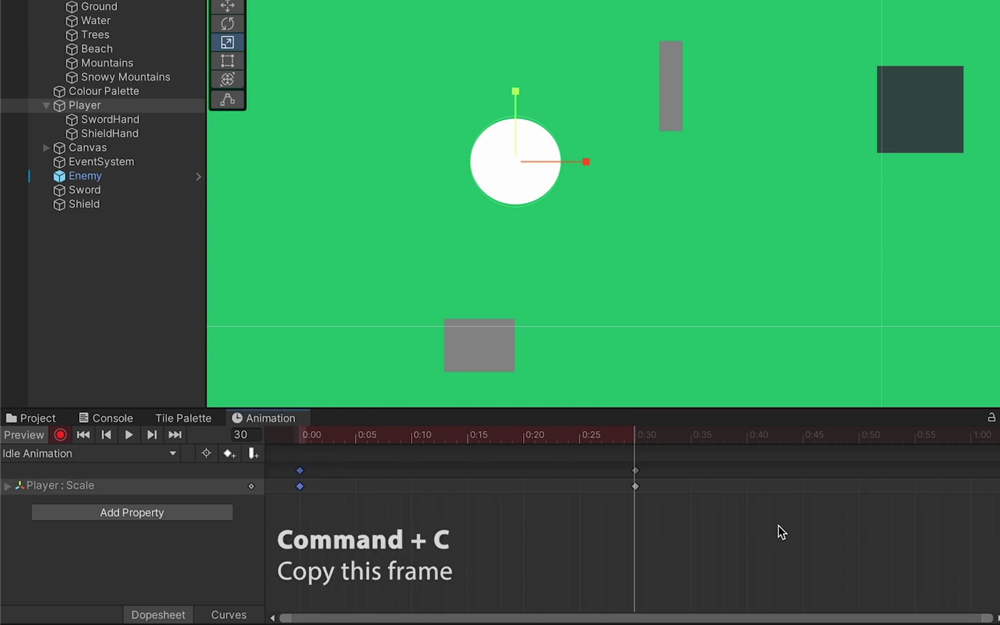
{"action": "left_click", "coordinate": [970, 438]}
{"action": "key", "text": "super+v"}
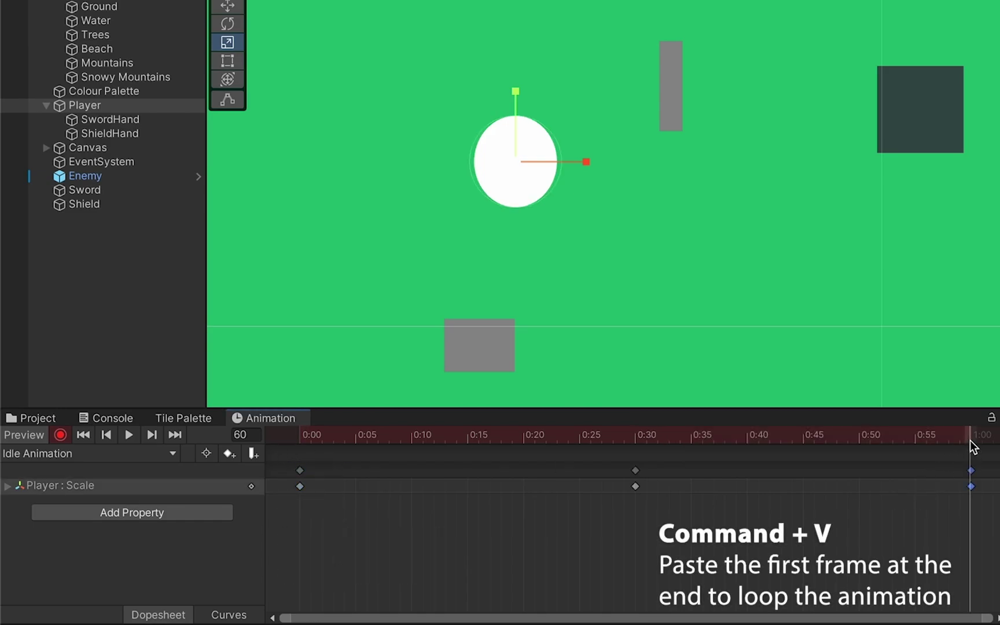
{"action": "left_click", "coordinate": [58, 435]}
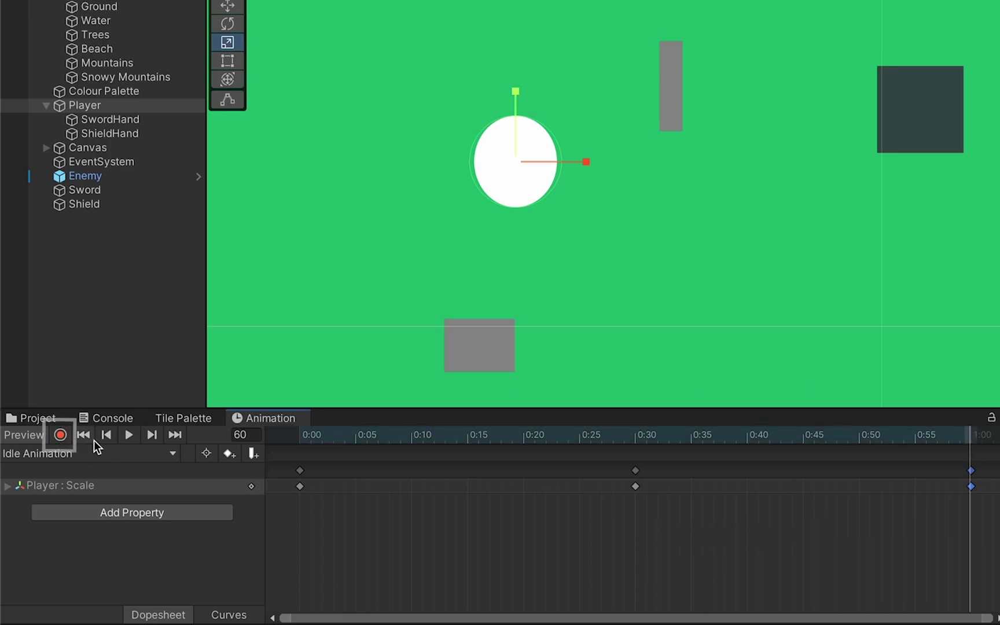
Step: Preview the idle loop, then open the Animator and drag the Idle Animation state below Entry
{"action": "left_click", "coordinate": [125, 438]}
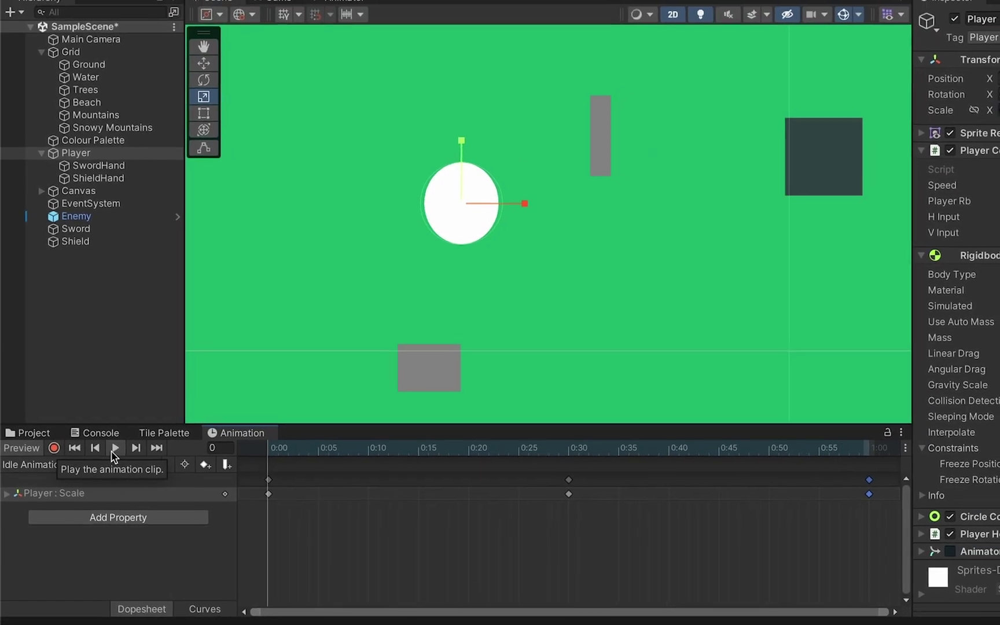
{"action": "left_click", "coordinate": [125, 438]}
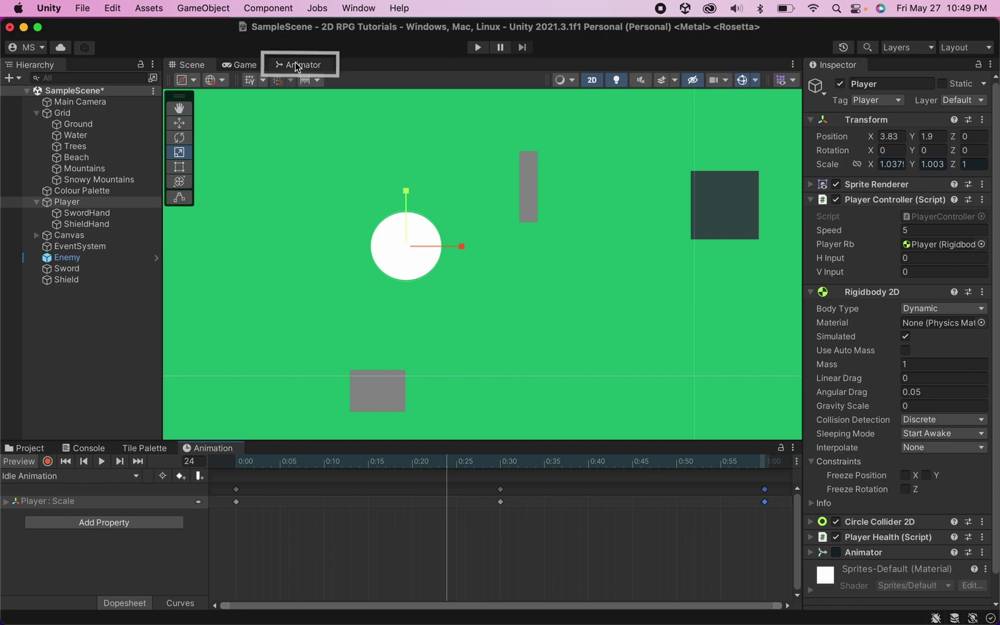
{"action": "left_click", "coordinate": [348, 8]}
{"action": "mouse_move", "coordinate": [420, 325]}
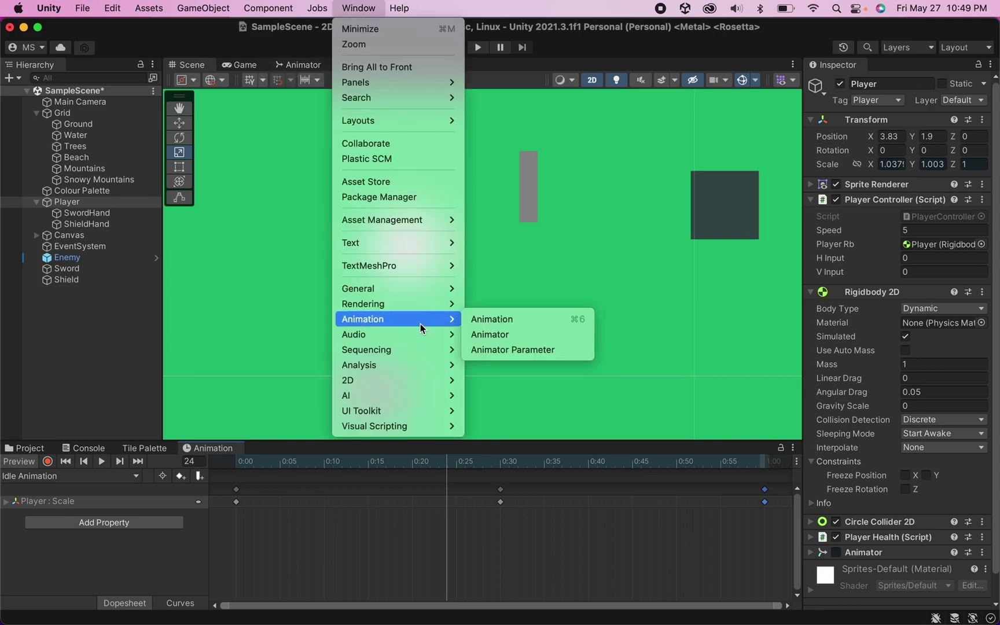
{"action": "left_click", "coordinate": [489, 334]}
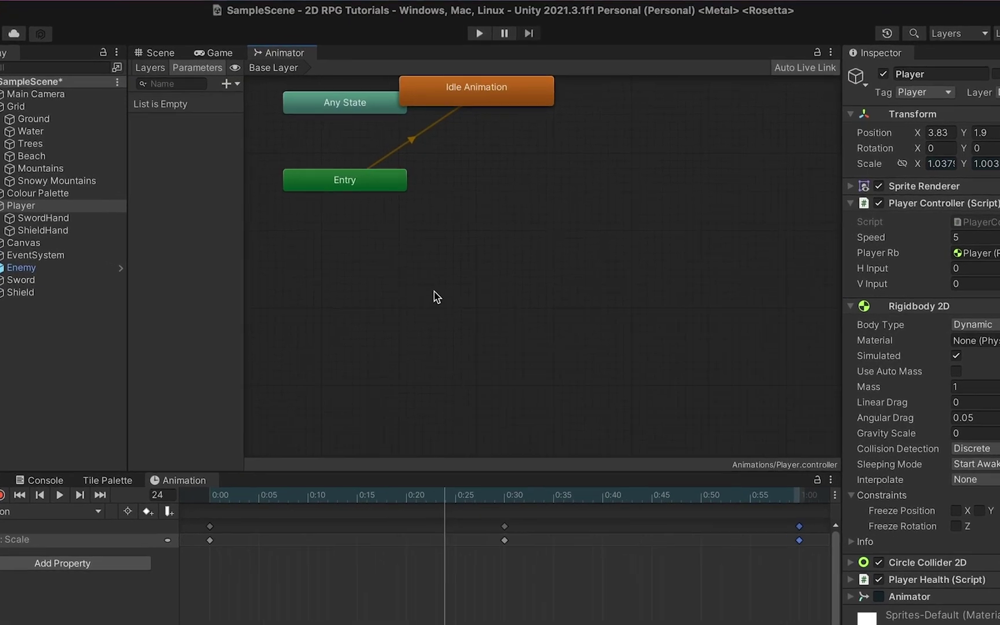
{"action": "left_click_drag", "start_coordinate": [477, 104], "coordinate": [527, 302]}
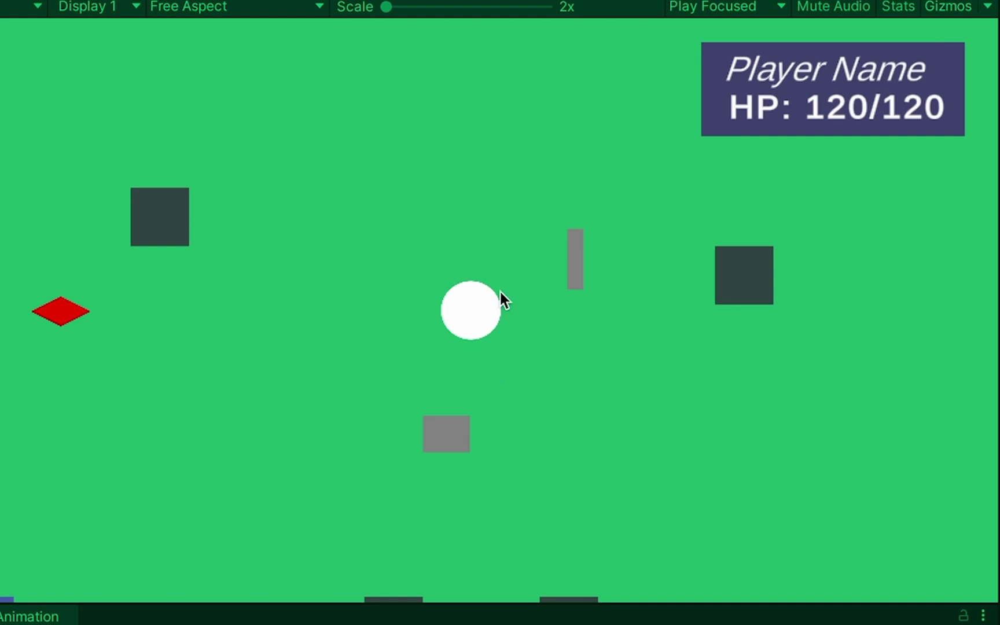
Step: Play-test by walking the white player circle up, right, down and left around the map
{"action": "key", "text": "w"}
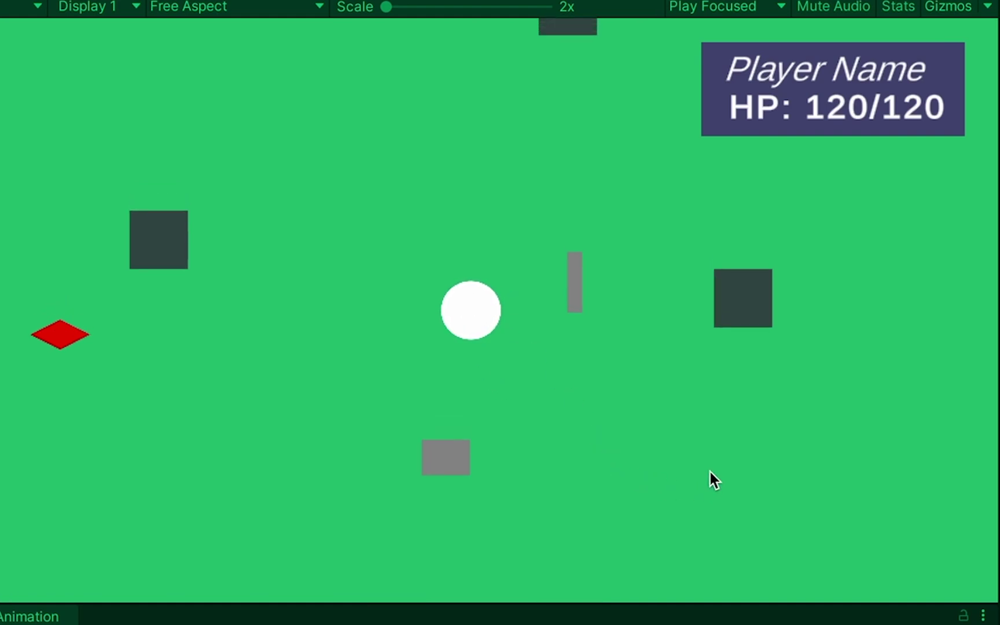
{"action": "key", "text": "d"}
{"action": "key", "text": "s"}
{"action": "key", "text": "a"}
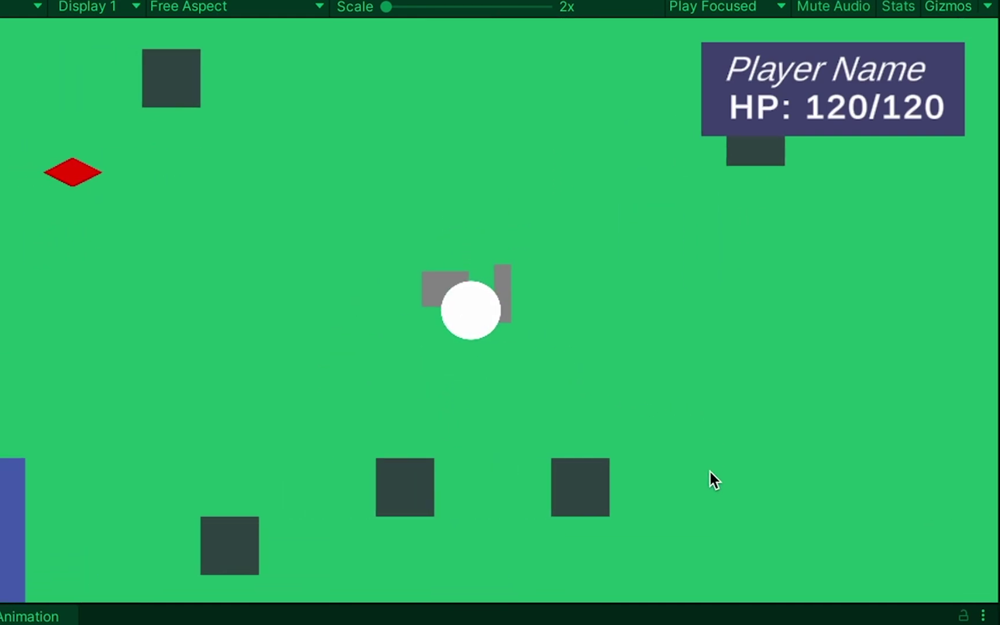
{"action": "key", "text": "d"}
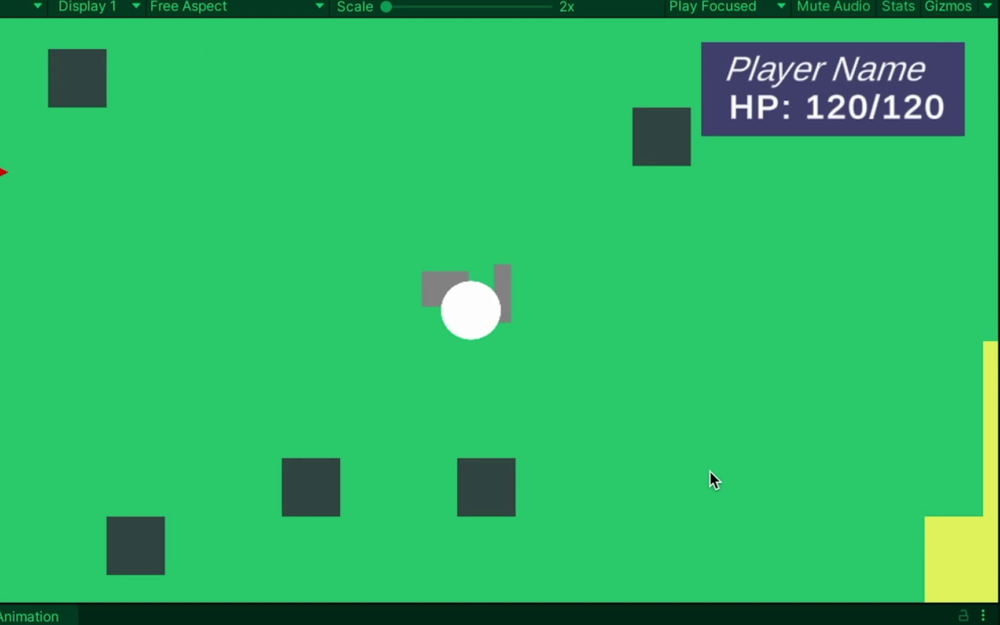
{"action": "key", "text": "w"}
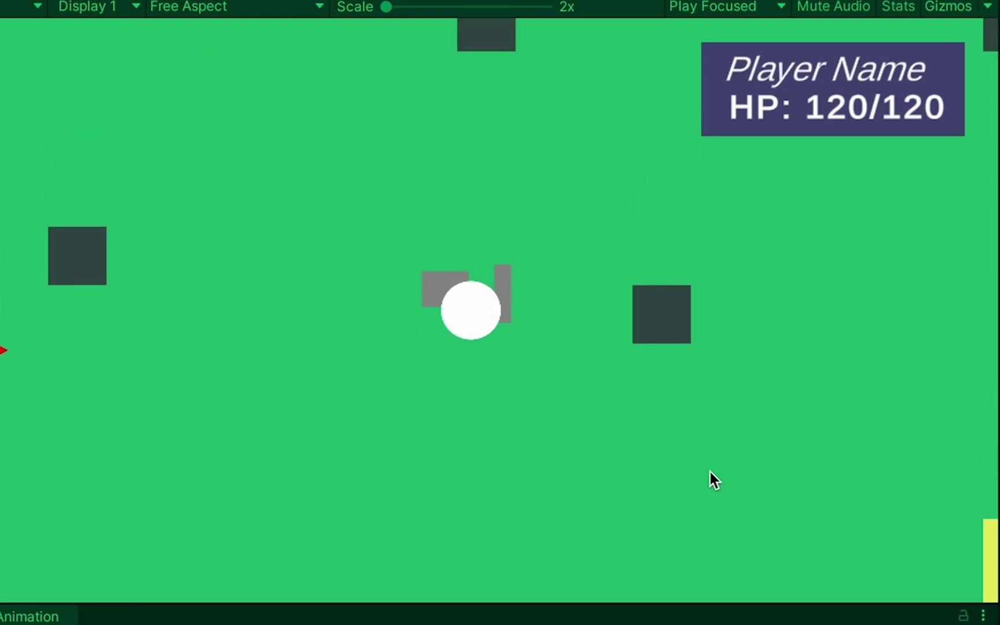
{"action": "key", "text": "d"}
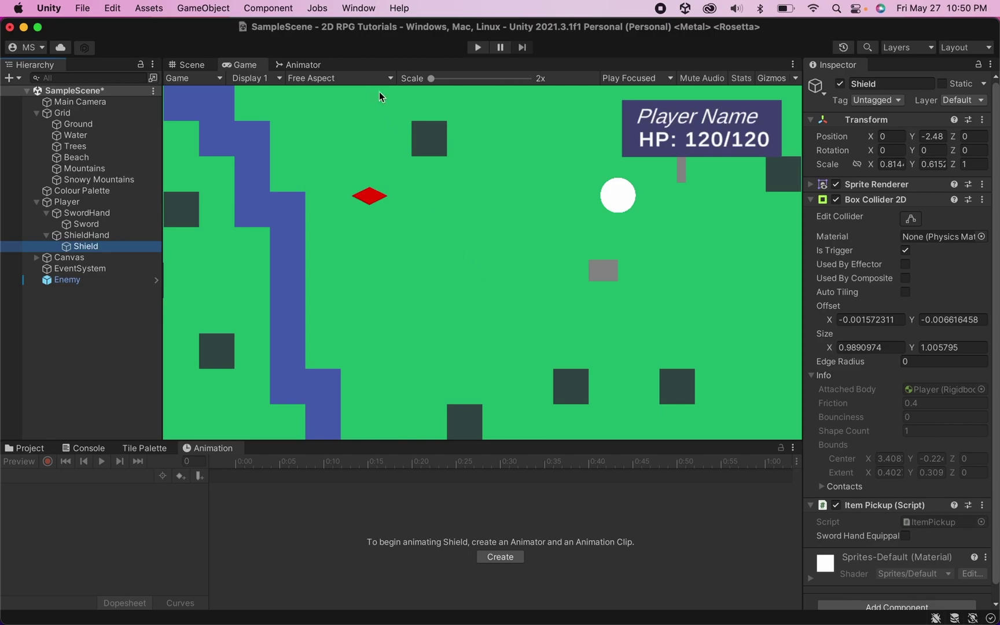
Step: Back in the Scene view, select Player and create a new animation clip named SwordSlash
{"action": "left_click", "coordinate": [195, 65]}
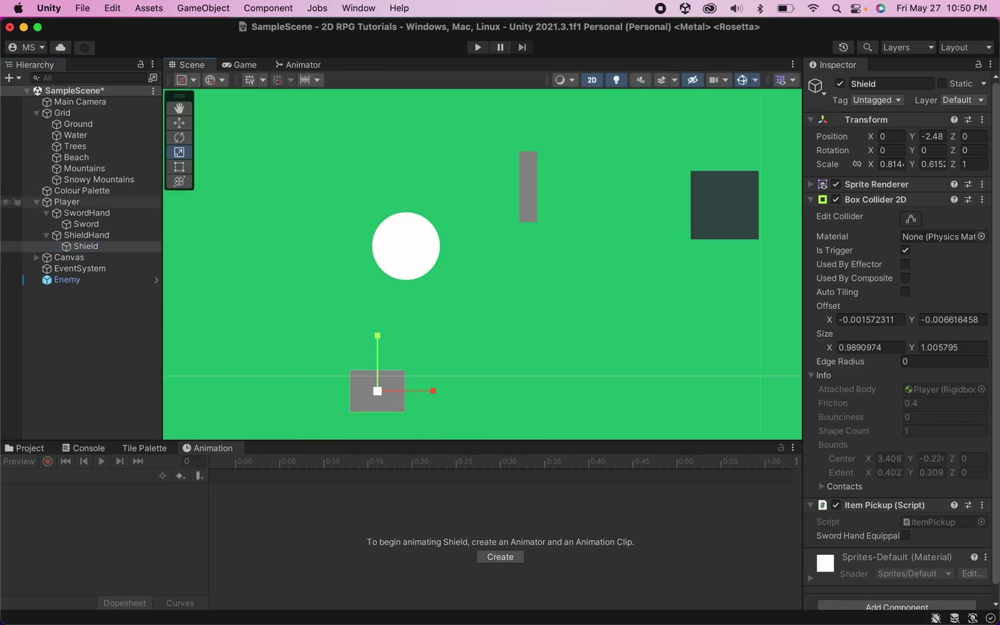
{"action": "left_click", "coordinate": [83, 202]}
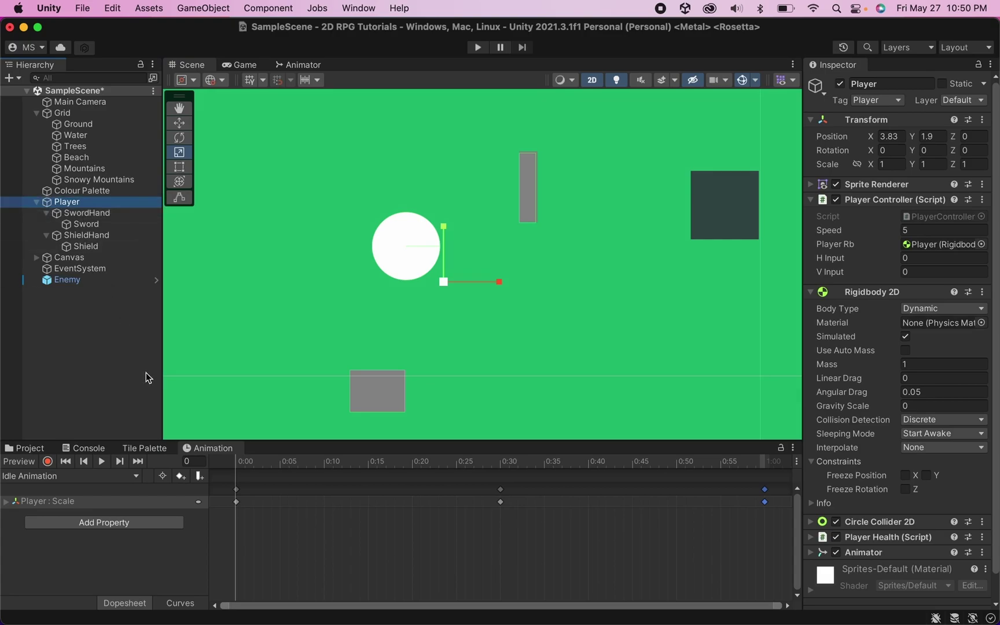
{"action": "left_click", "coordinate": [51, 480]}
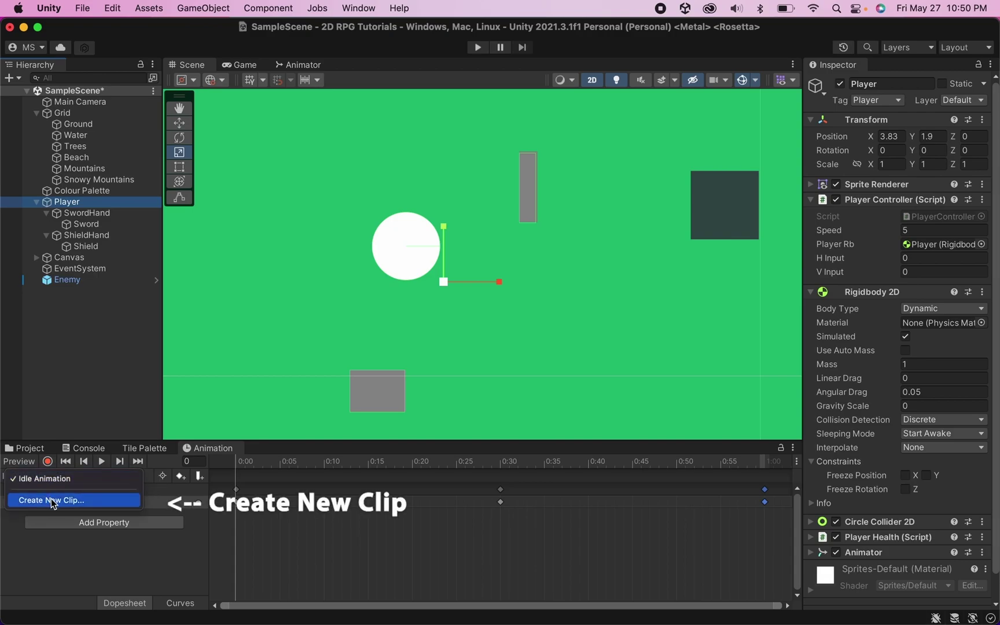
{"action": "left_click", "coordinate": [53, 502]}
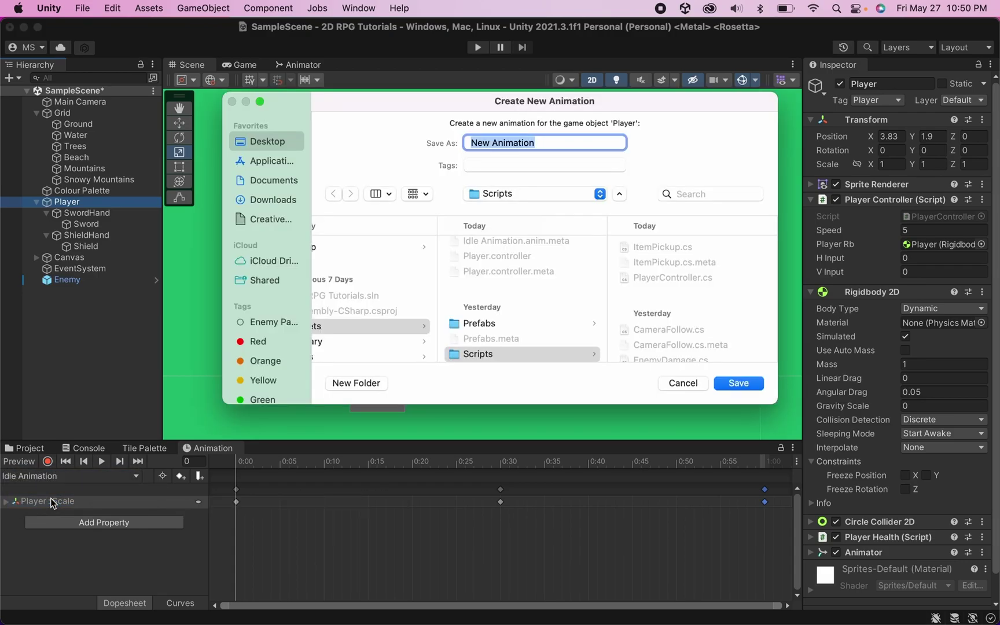
{"action": "type", "text": "Sw"}
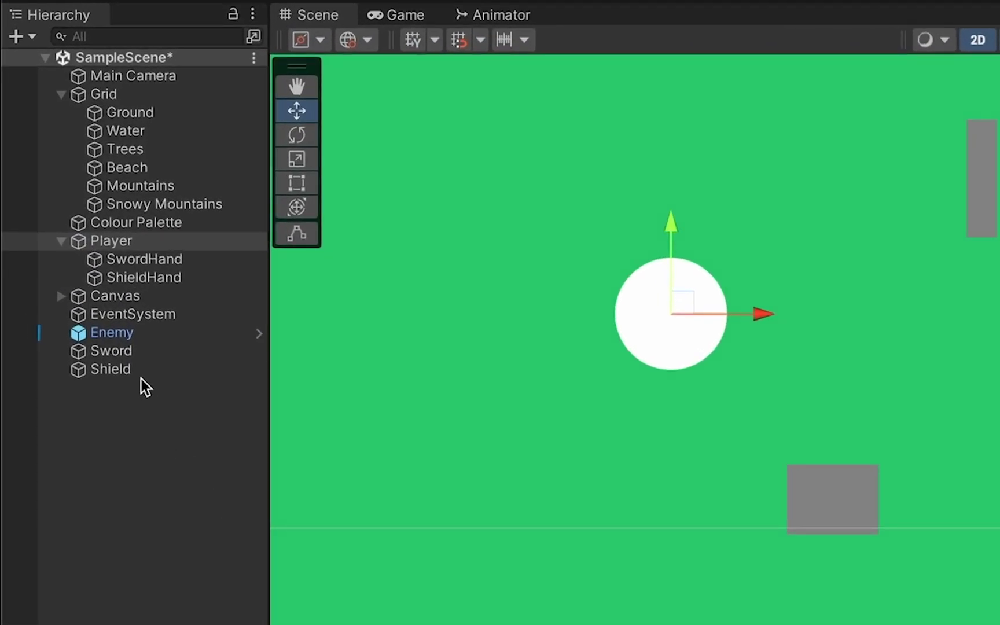
Step: Parent Sword to SwordHand and Shield to ShieldHand, then zero the Shield's X position
{"action": "left_click_drag", "start_coordinate": [118, 355], "coordinate": [165, 267]}
{"action": "left_click_drag", "start_coordinate": [118, 370], "coordinate": [148, 296]}
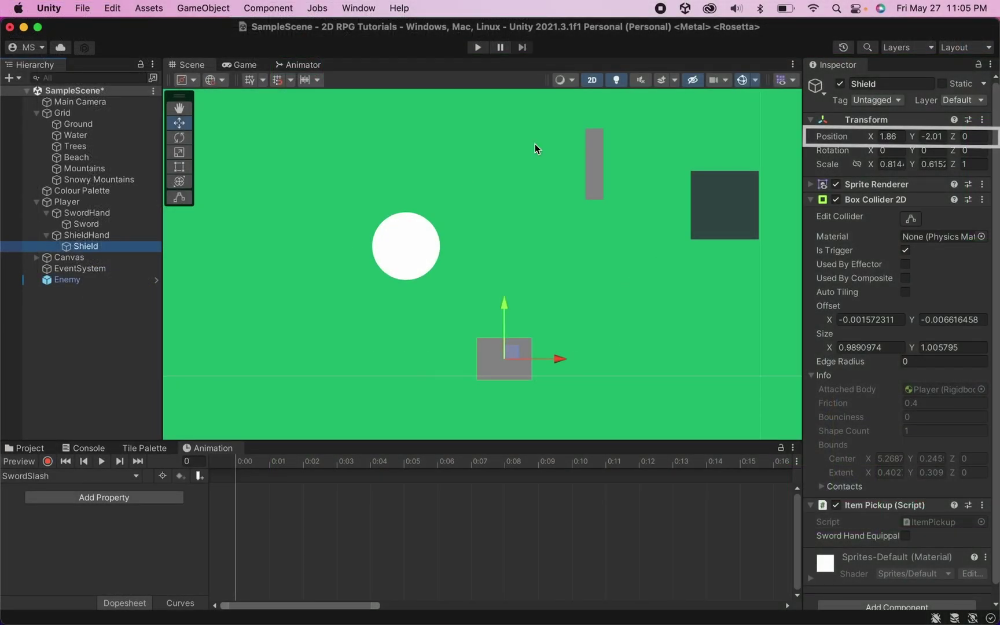
{"action": "left_click", "coordinate": [884, 136]}
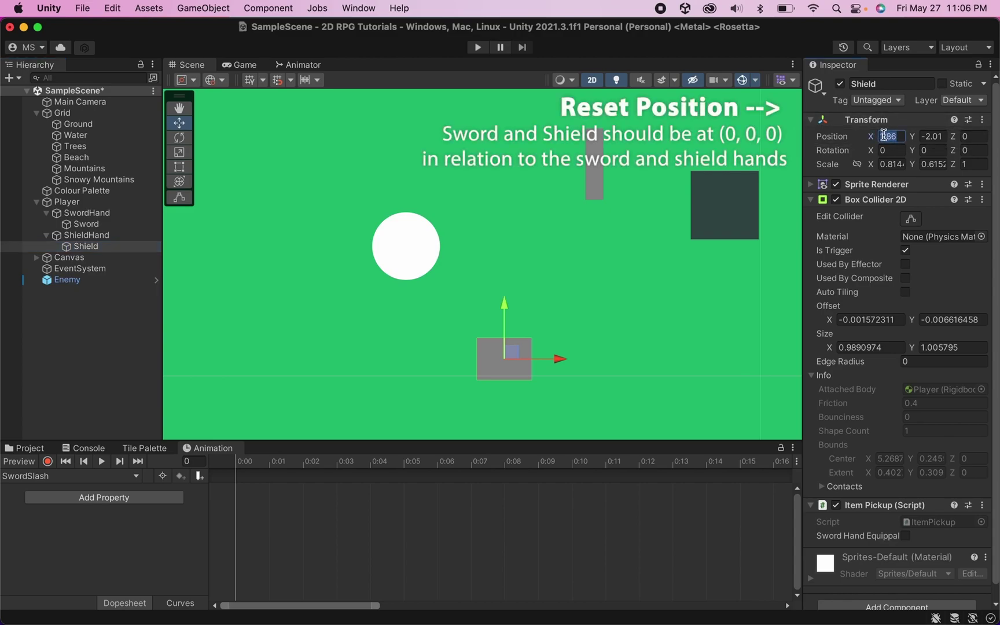
{"action": "type", "text": "0"}
{"action": "key", "text": "Tab"}
{"action": "type", "text": "0"}
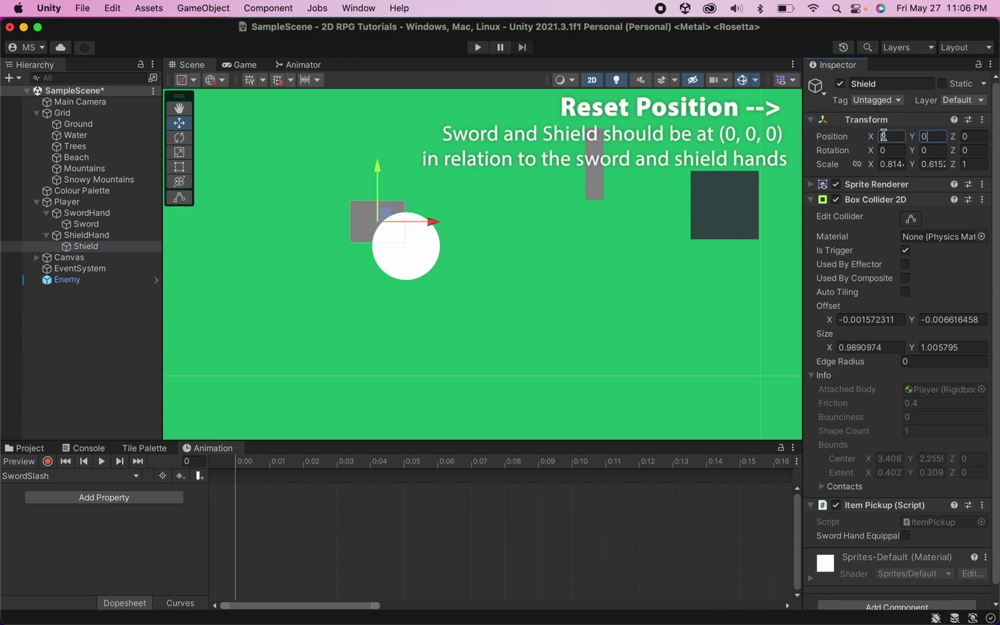
Step: Select Sword and set its X position to 0
{"action": "left_click", "coordinate": [126, 229]}
{"action": "left_click", "coordinate": [884, 136]}
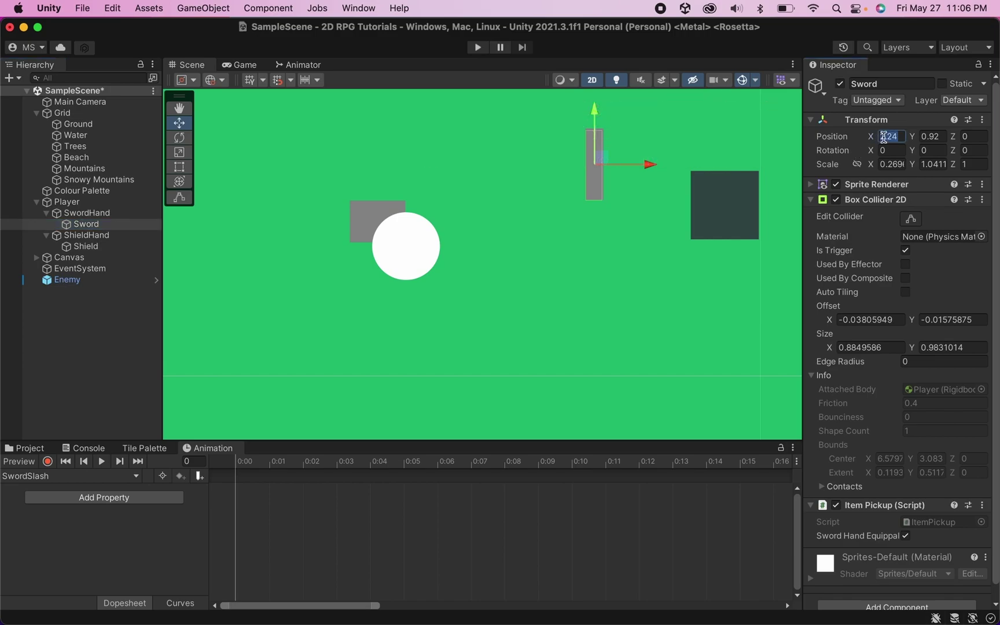
{"action": "type", "text": "0"}
{"action": "key", "text": "Tab"}
{"action": "type", "text": "0"}
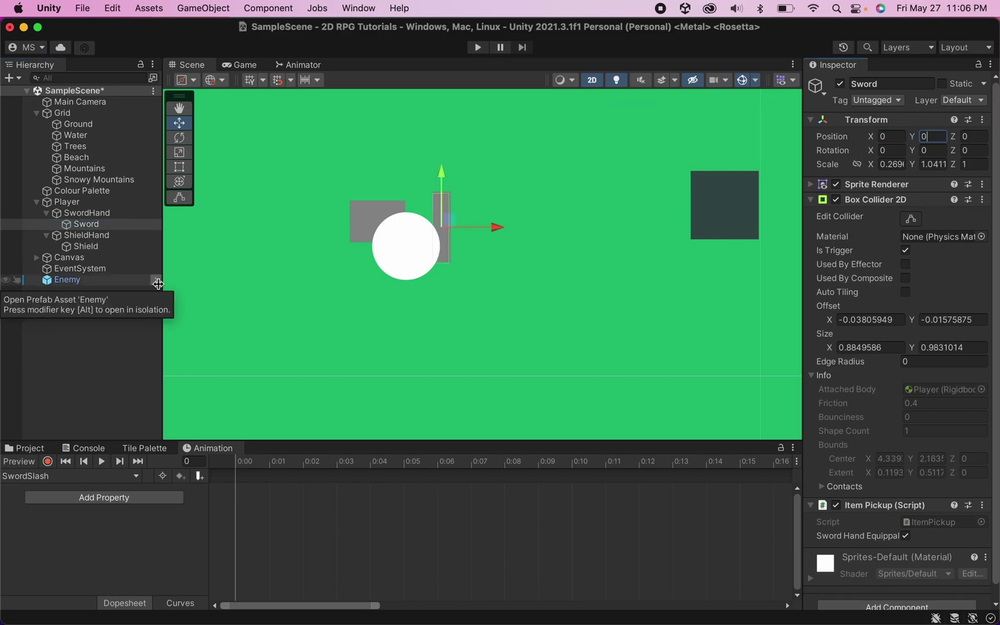
Step: Start recording and key SwordHand at frame 0: raise it, tilt the sword clockwise, shift it right
{"action": "left_click", "coordinate": [49, 461]}
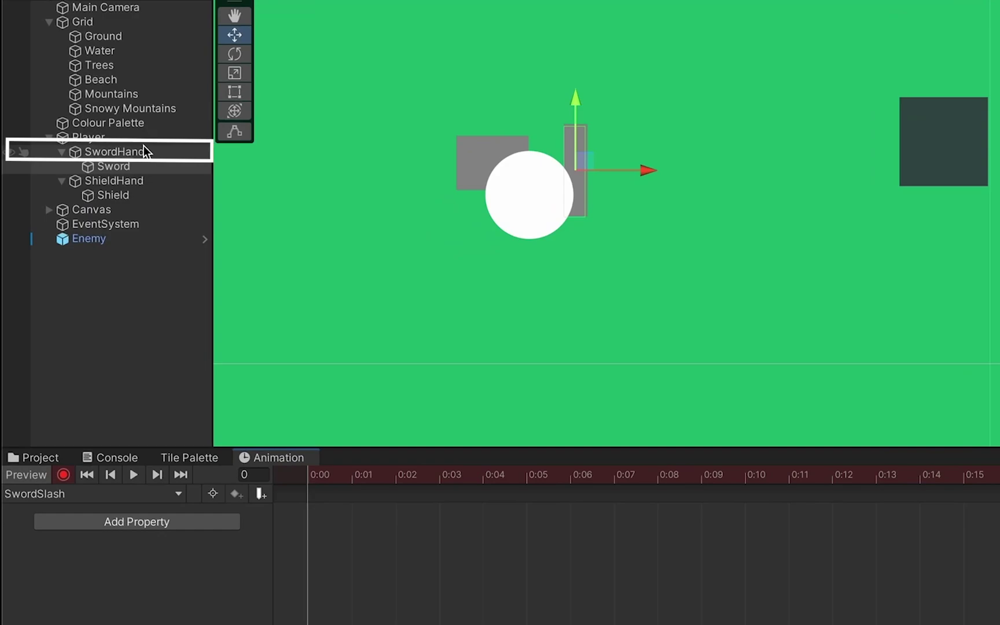
{"action": "left_click", "coordinate": [144, 148]}
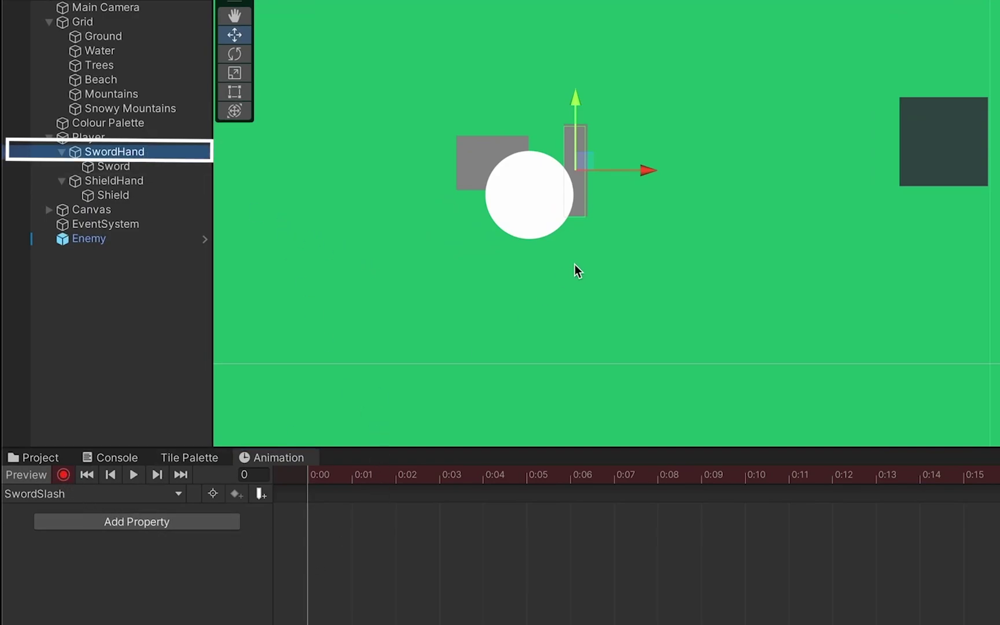
{"action": "left_click", "coordinate": [580, 157]}
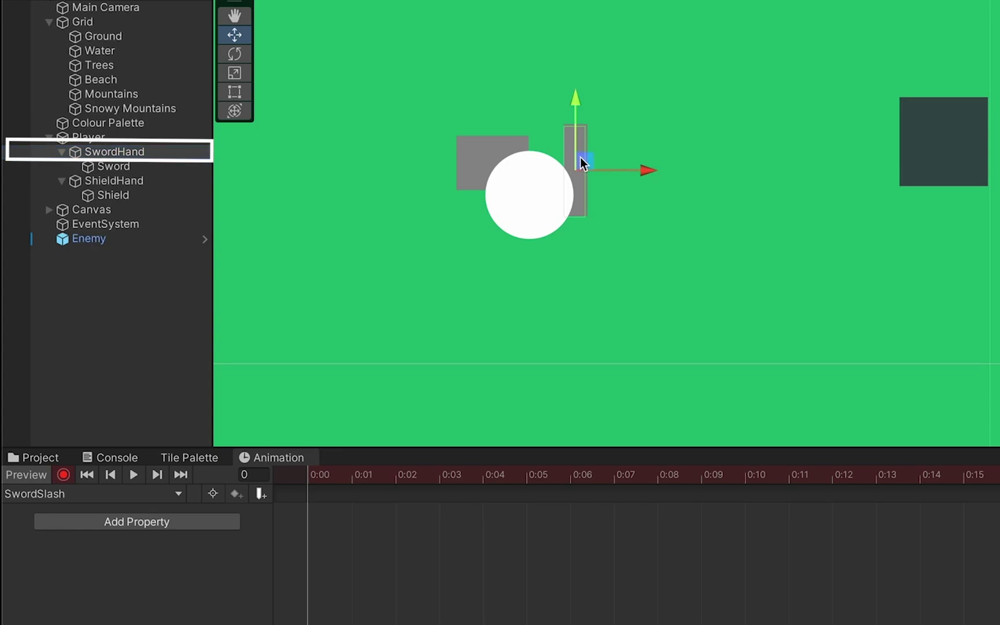
{"action": "left_click", "coordinate": [145, 154]}
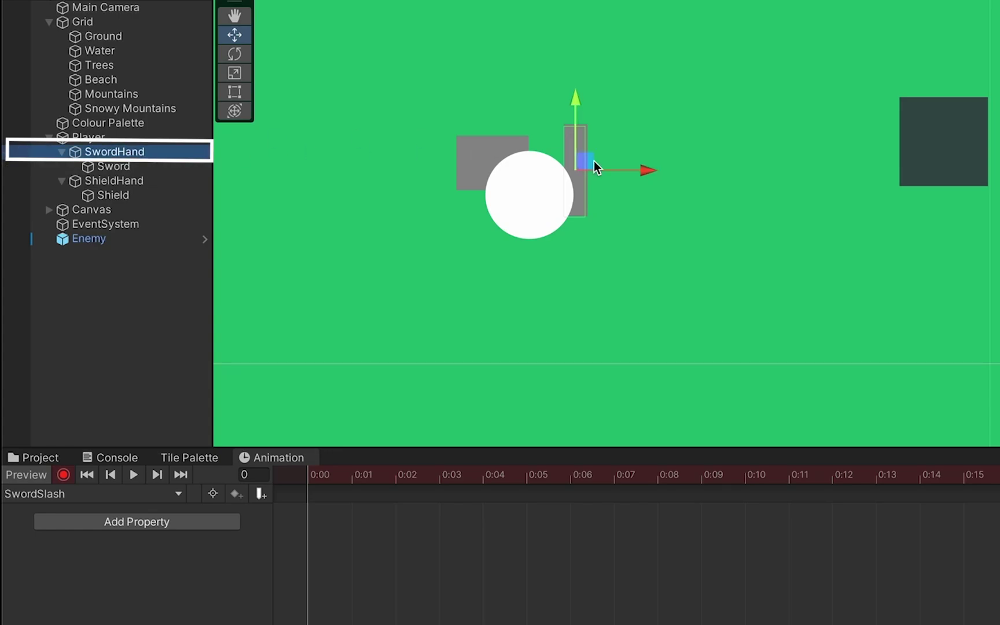
{"action": "left_click_drag", "start_coordinate": [585, 164], "coordinate": [588, 156]}
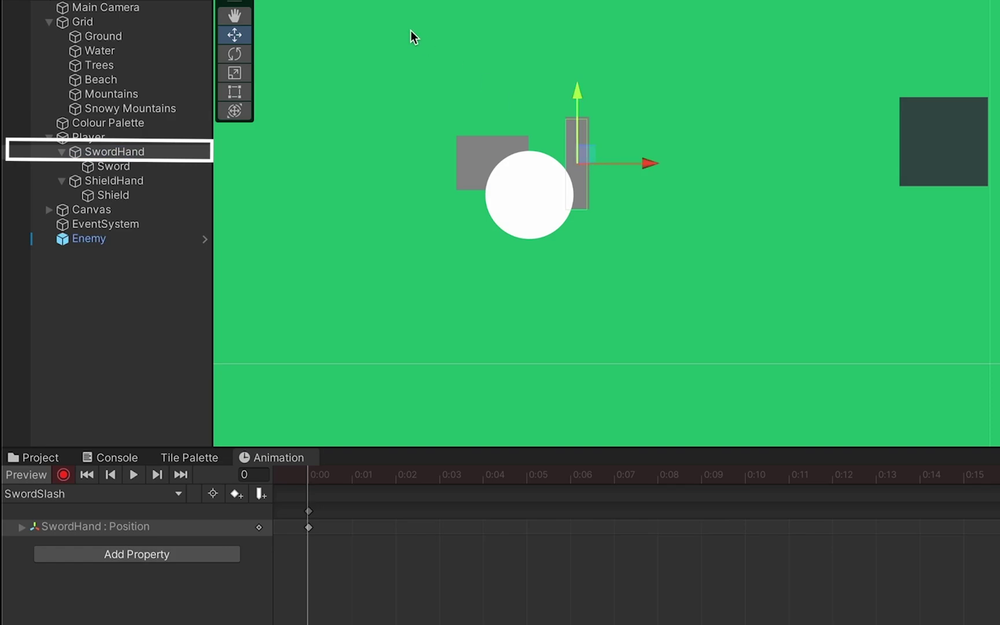
{"action": "left_click", "coordinate": [235, 54]}
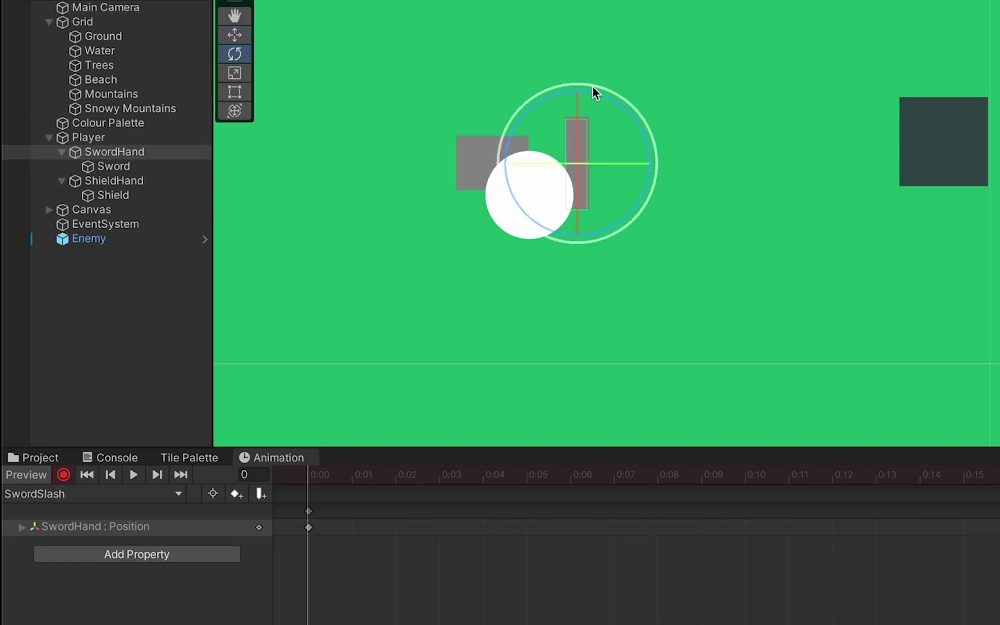
{"action": "left_click_drag", "start_coordinate": [593, 92], "coordinate": [676, 143]}
{"action": "left_click", "coordinate": [238, 36]}
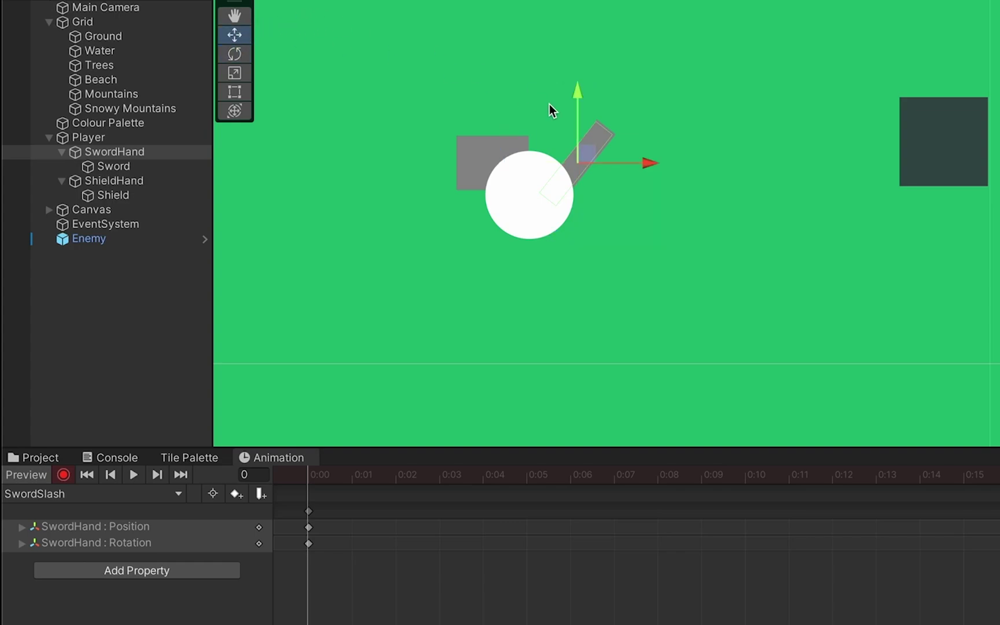
{"action": "left_click_drag", "start_coordinate": [581, 154], "coordinate": [604, 152]}
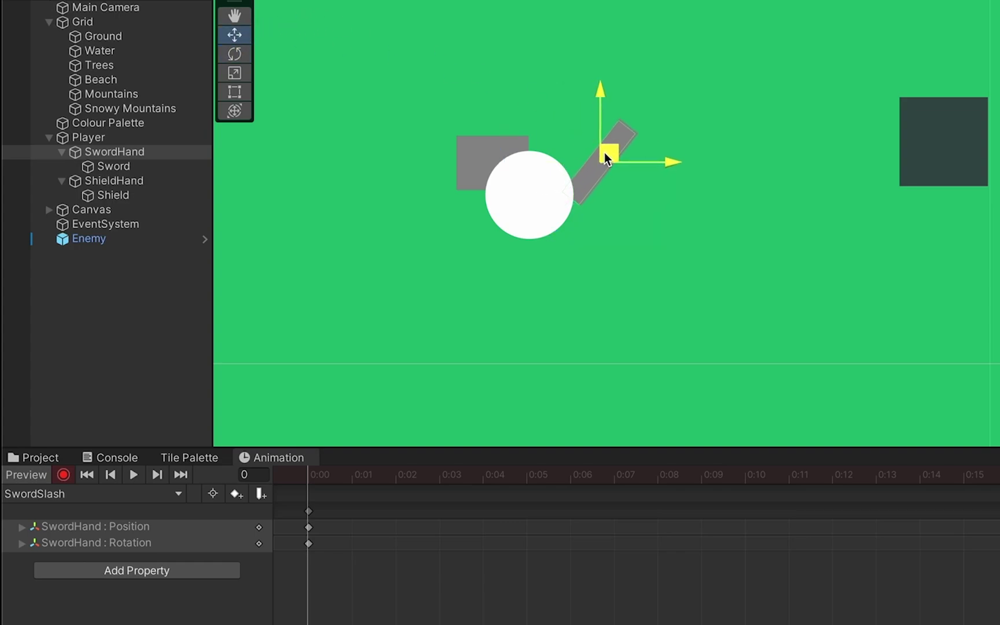
Step: At frame 2, rotate the sword back upright and raise SwordHand
{"action": "left_click", "coordinate": [402, 480]}
{"action": "left_click", "coordinate": [235, 54]}
{"action": "left_click_drag", "start_coordinate": [669, 134], "coordinate": [644, 106]}
{"action": "left_click", "coordinate": [234, 35]}
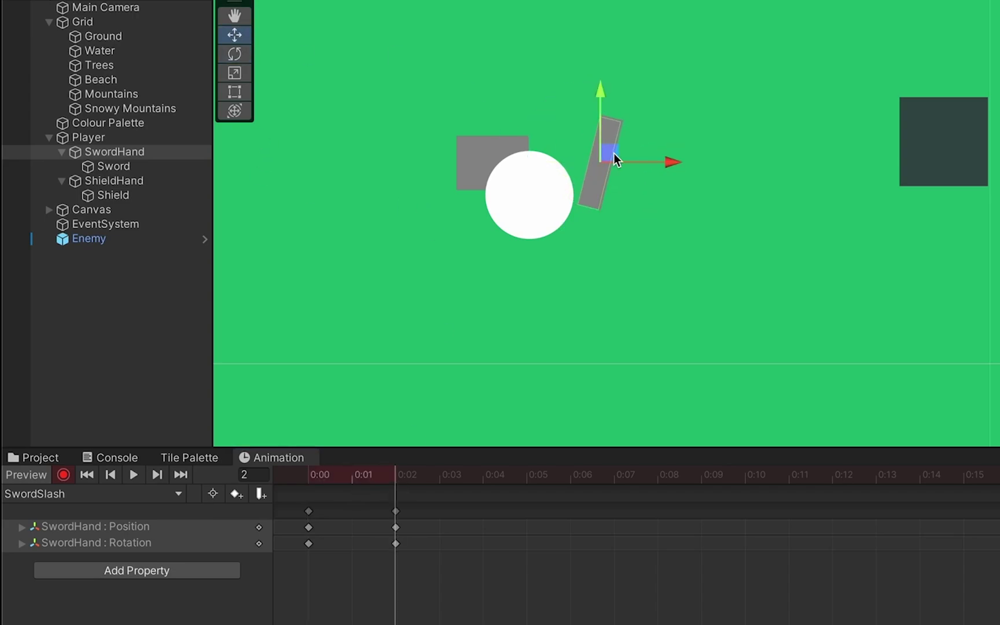
{"action": "left_click_drag", "start_coordinate": [614, 153], "coordinate": [594, 118]}
Step: At frame 4, tilt the sword and move SwordHand up and left
{"action": "left_click", "coordinate": [483, 475]}
{"action": "left_click", "coordinate": [234, 54]}
{"action": "left_click_drag", "start_coordinate": [536, 70], "coordinate": [490, 92]}
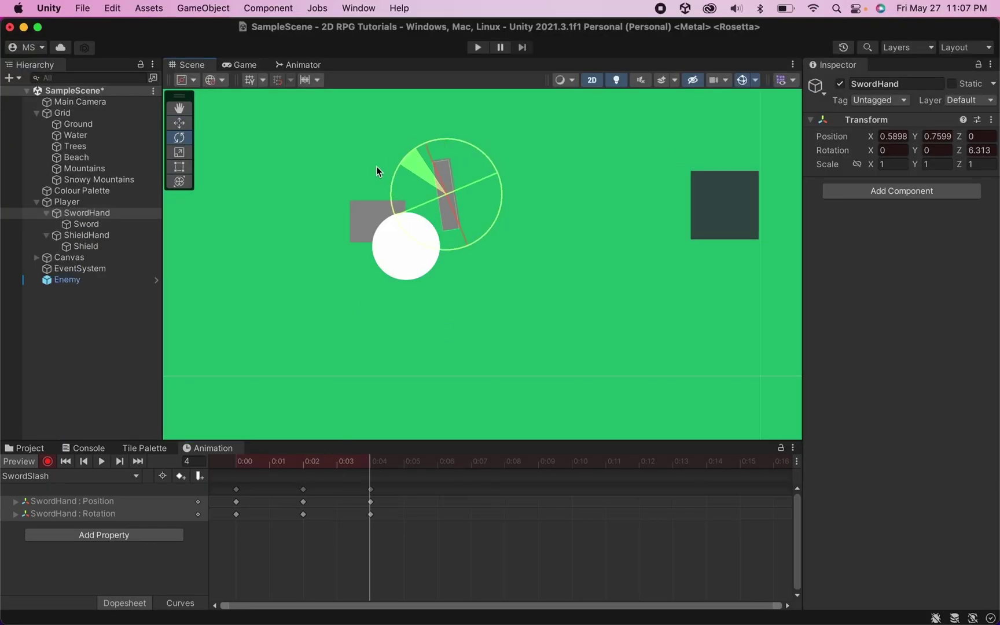
{"action": "left_click", "coordinate": [179, 123]}
{"action": "left_click_drag", "start_coordinate": [450, 190], "coordinate": [428, 174]}
Step: At frames 6 and 8, rotate the sword over the player's head and shift SwordHand left and down
{"action": "left_click", "coordinate": [437, 461]}
{"action": "left_click", "coordinate": [179, 137]}
{"action": "left_click_drag", "start_coordinate": [442, 128], "coordinate": [403, 174]}
{"action": "left_click", "coordinate": [179, 122]}
{"action": "left_click", "coordinate": [503, 461]}
{"action": "left_click", "coordinate": [179, 137]}
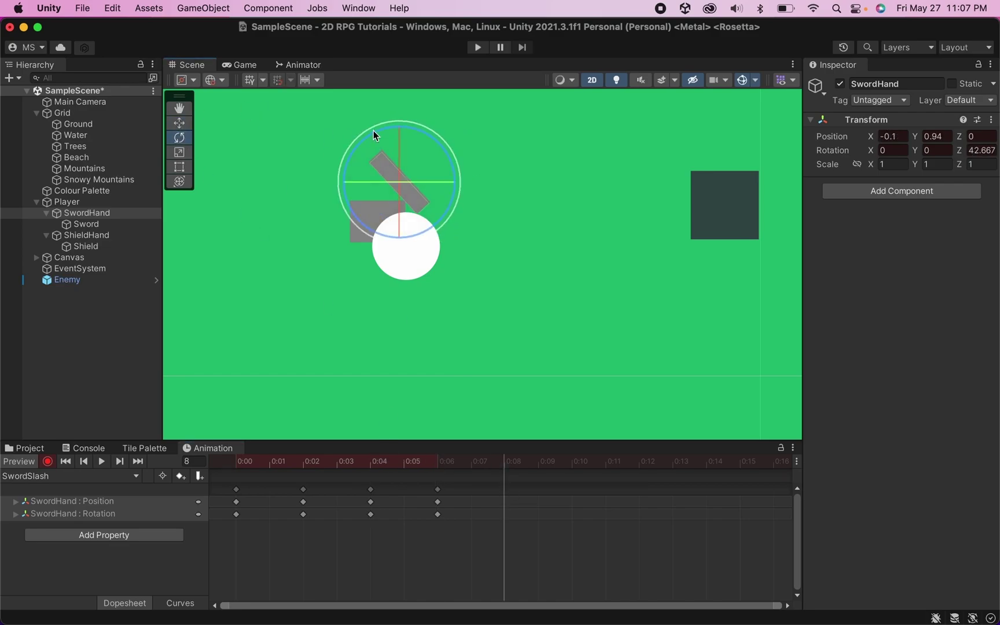
{"action": "left_click_drag", "start_coordinate": [373, 135], "coordinate": [356, 152]}
{"action": "left_click", "coordinate": [179, 123]}
{"action": "left_click_drag", "start_coordinate": [399, 182], "coordinate": [386, 195]}
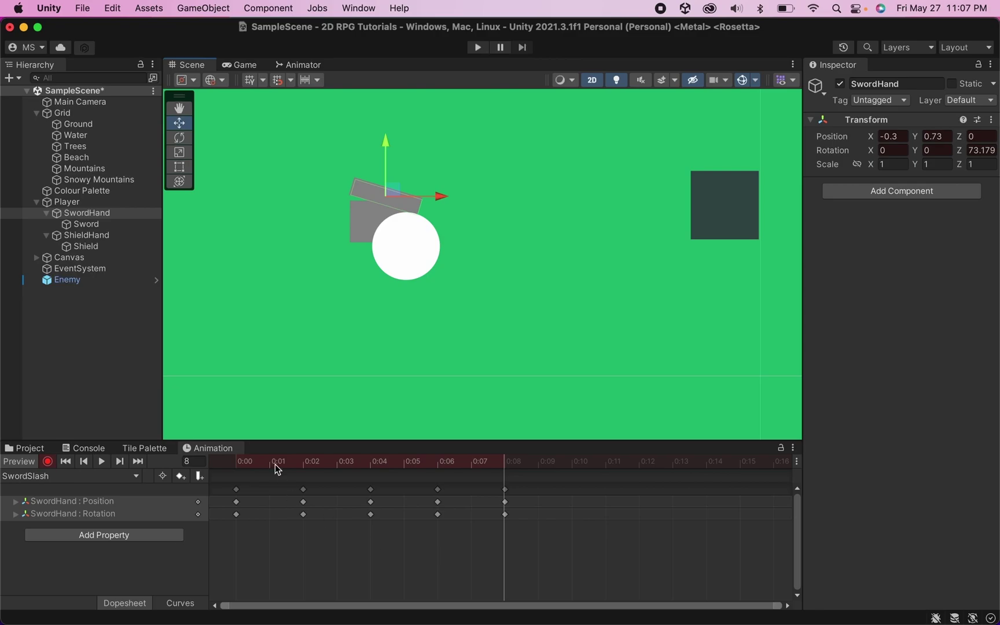
Step: Select ShieldHand and key its poses at frames 0, 2 and 4, rotating the shield progressively
{"action": "left_click", "coordinate": [244, 461]}
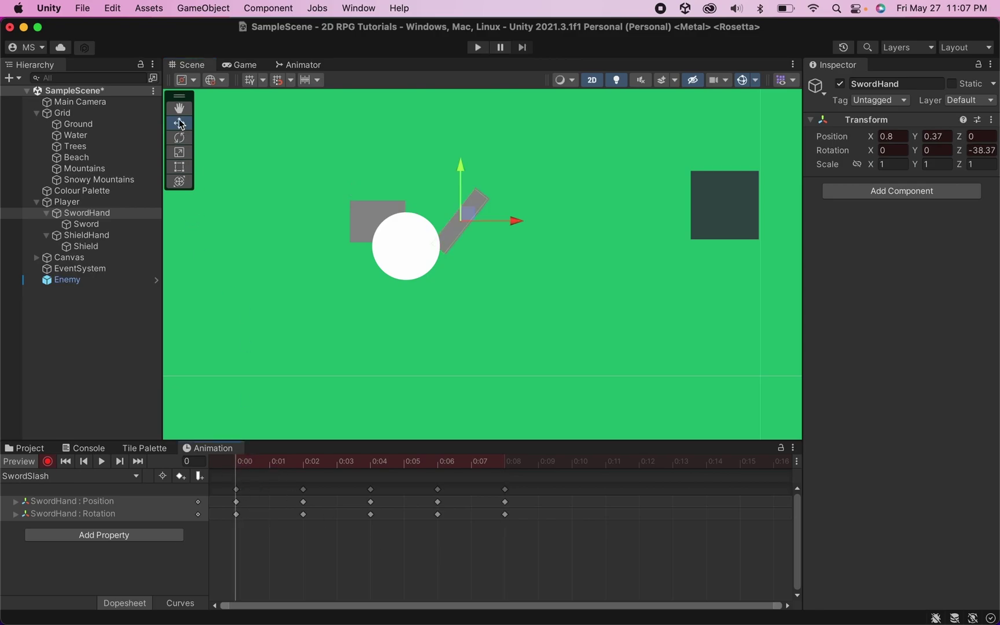
{"action": "left_click", "coordinate": [95, 234]}
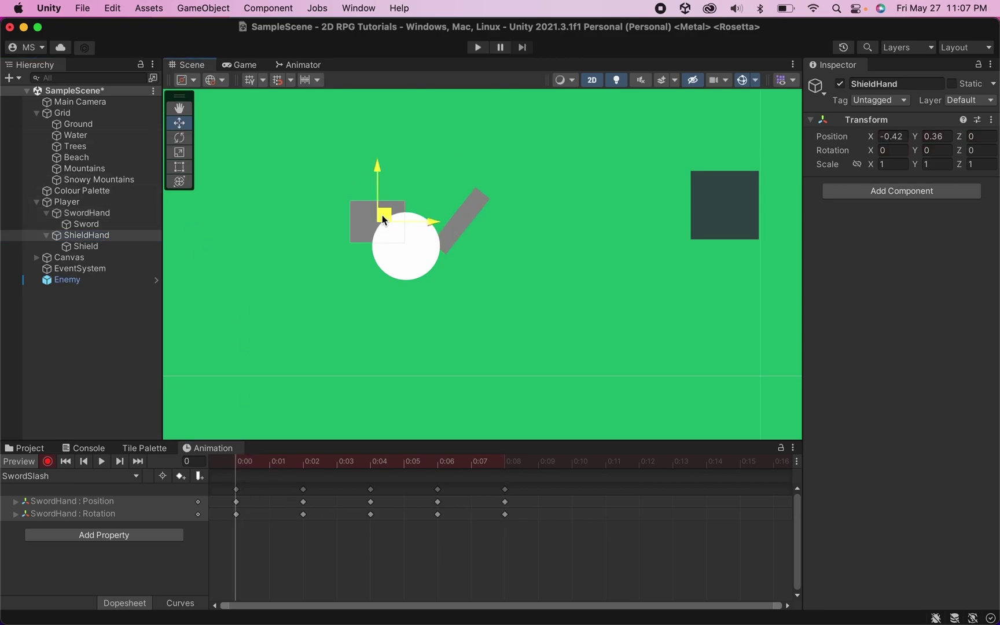
{"action": "mouse_move", "coordinate": [382, 214]}
{"action": "left_mouse_down"}
{"action": "mouse_move", "coordinate": [389, 210]}
{"action": "mouse_move", "coordinate": [375, 219]}
{"action": "left_mouse_up"}
{"action": "left_click", "coordinate": [303, 461]}
{"action": "key", "text": "e"}
{"action": "left_click_drag", "start_coordinate": [370, 172], "coordinate": [226, 136]}
{"action": "left_click", "coordinate": [370, 461]}
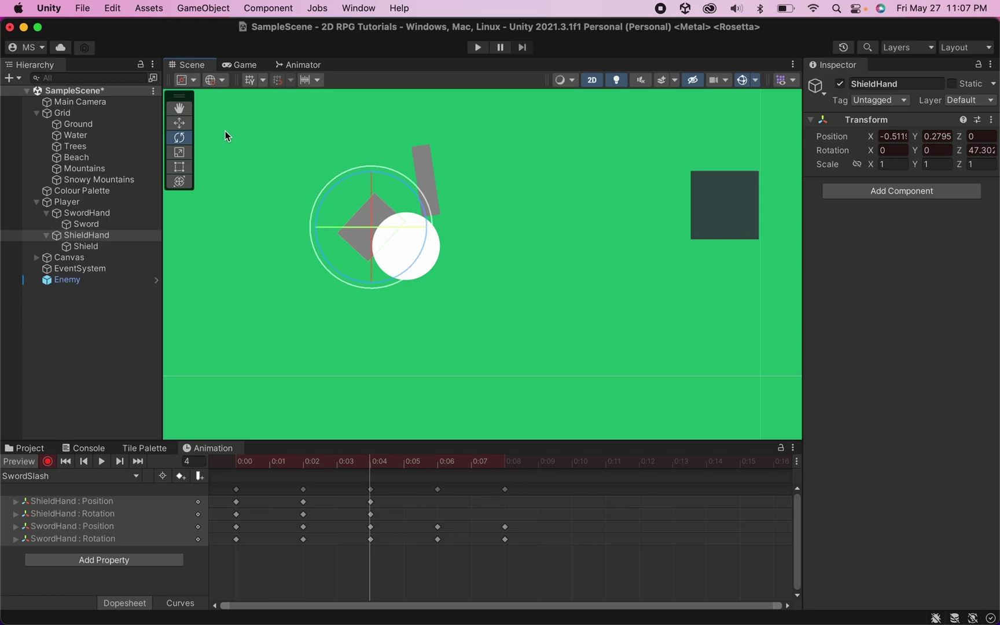
{"action": "key", "text": "w"}
Step: Key ShieldHand at frames 6 and 8, rotating the shield to about 90 degrees and lowering it beside the player
{"action": "left_click", "coordinate": [437, 461]}
{"action": "left_click_drag", "start_coordinate": [368, 227], "coordinate": [364, 235]}
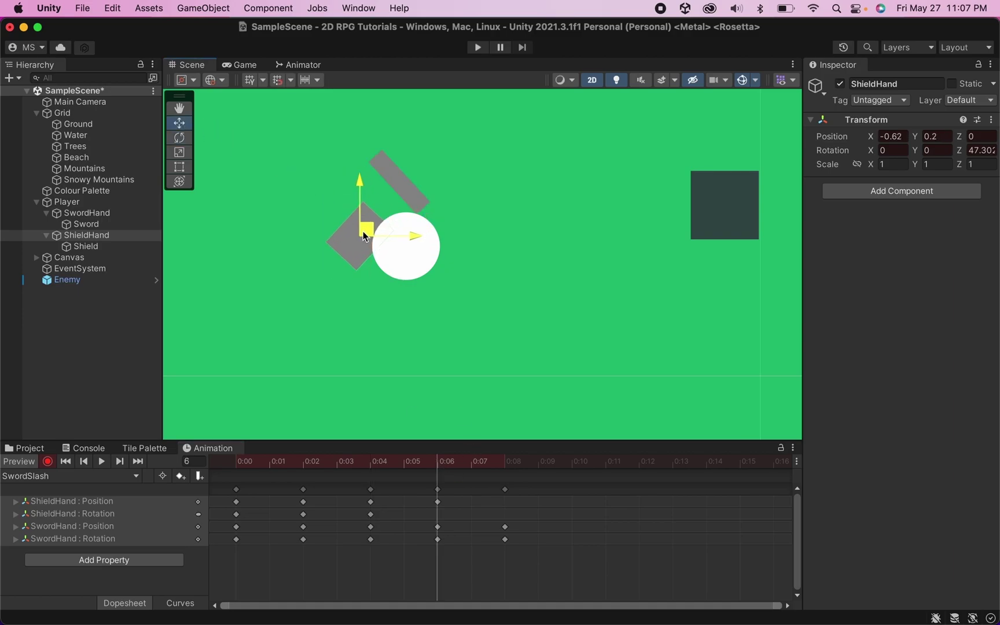
{"action": "key", "text": "e"}
{"action": "left_click_drag", "start_coordinate": [315, 198], "coordinate": [306, 210]}
{"action": "left_click", "coordinate": [506, 460]}
{"action": "left_click_drag", "start_coordinate": [347, 182], "coordinate": [289, 249]}
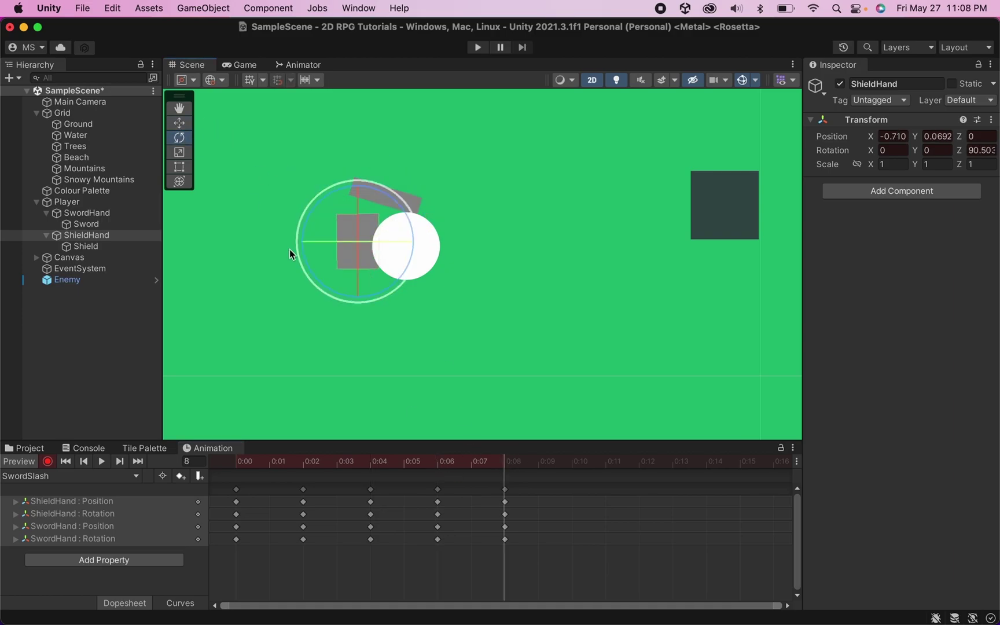
{"action": "key", "text": "w"}
{"action": "left_click_drag", "start_coordinate": [361, 252], "coordinate": [362, 279]}
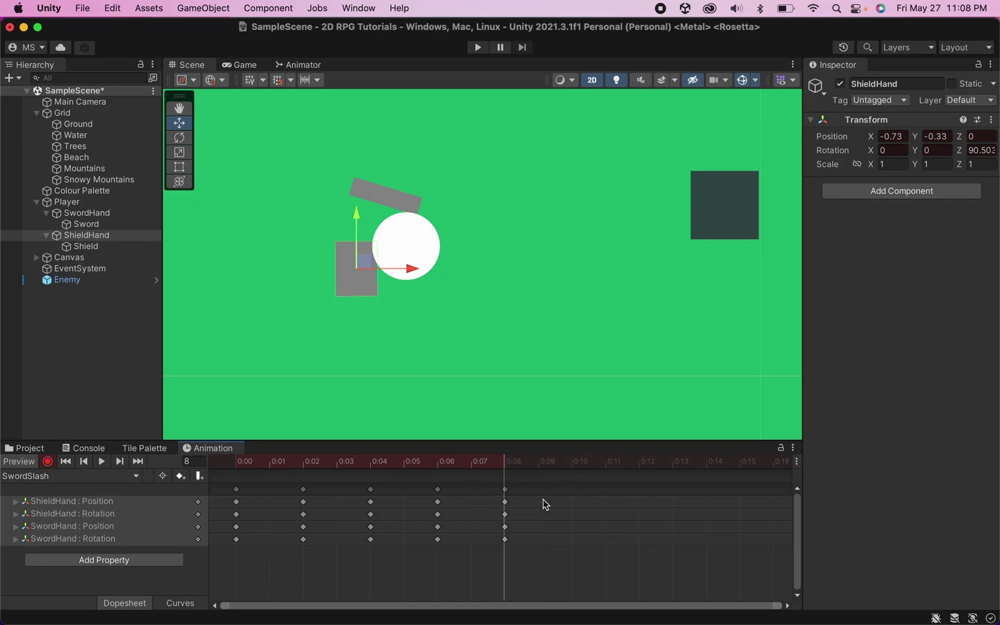
Step: Duplicate the frame-8 SwordSlash keys at frame 10, stop recording, and preview the clip
{"action": "left_click", "coordinate": [240, 461]}
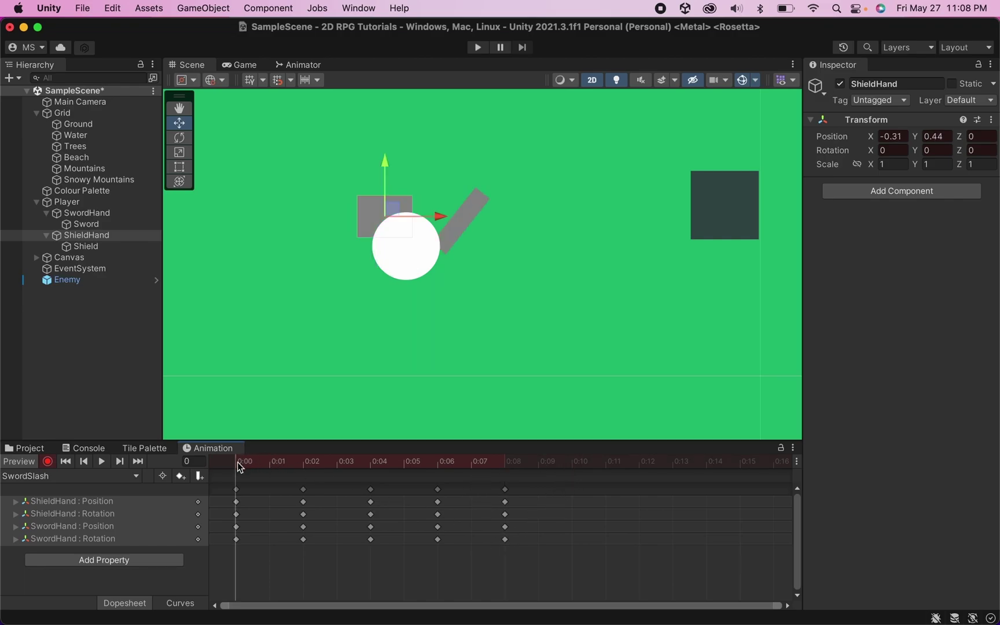
{"action": "left_click_drag", "start_coordinate": [265, 462], "coordinate": [501, 483]}
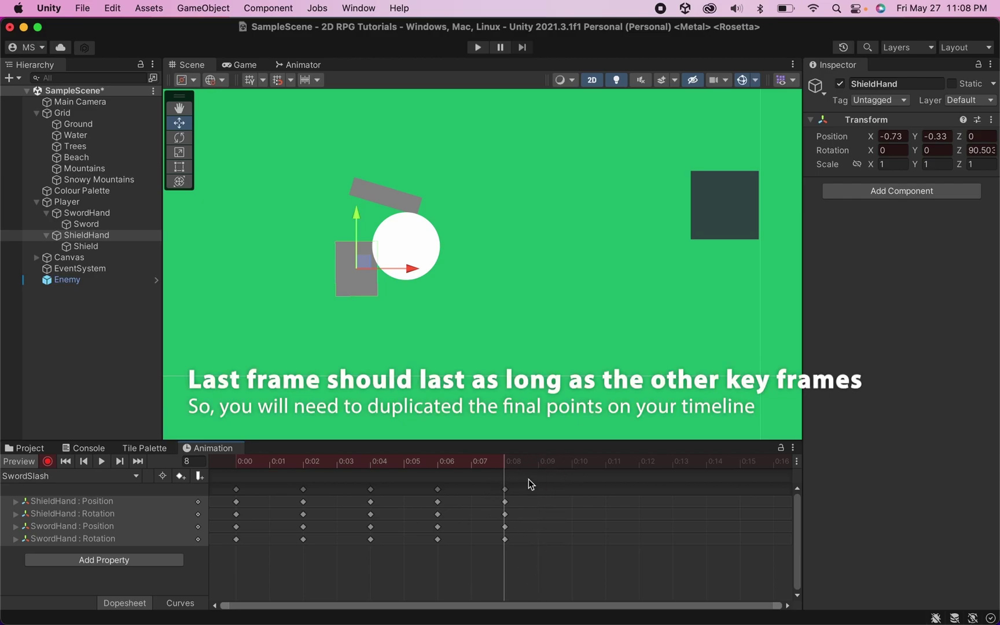
{"action": "left_click_drag", "start_coordinate": [540, 582], "coordinate": [502, 483]}
{"action": "left_click", "coordinate": [570, 467]}
{"action": "key", "text": "super+v"}
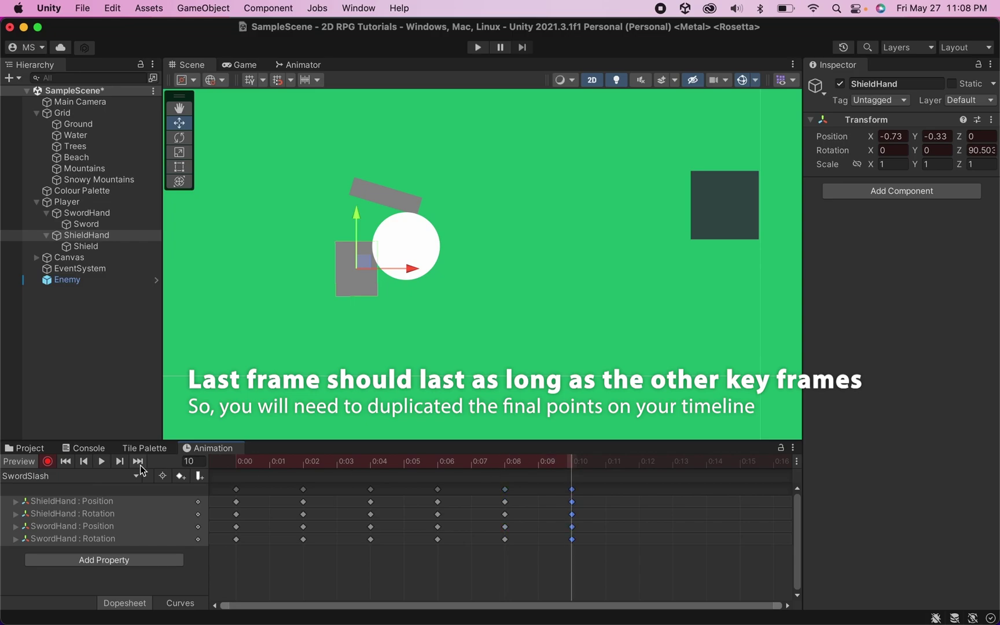
{"action": "left_click", "coordinate": [47, 461]}
{"action": "left_click", "coordinate": [101, 461]}
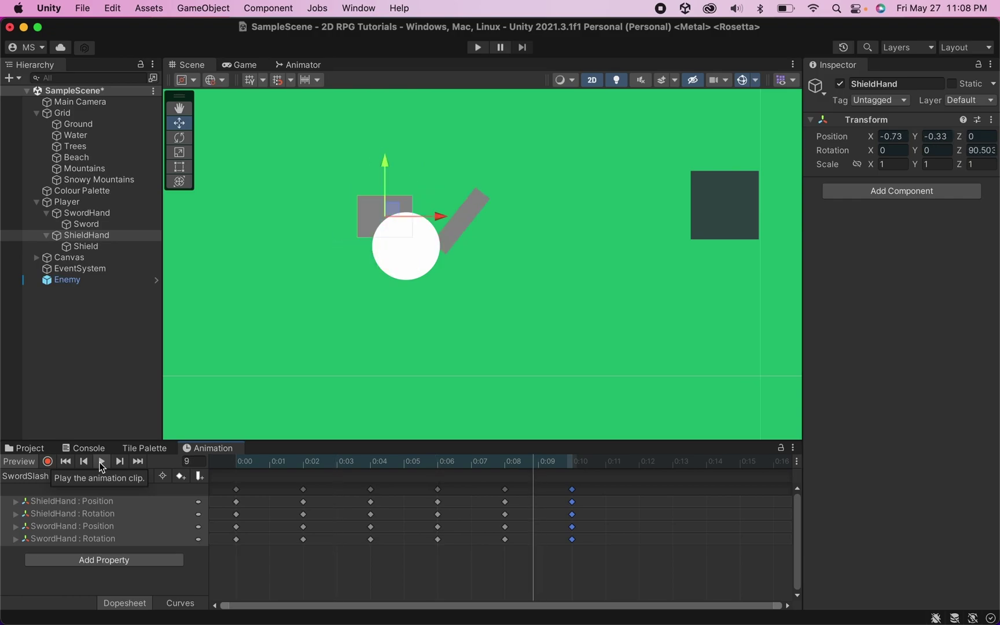
Step: Stretch all SwordSlash keyframes to span 0:00–0:16 and preview the slower swing
{"action": "left_click", "coordinate": [101, 461]}
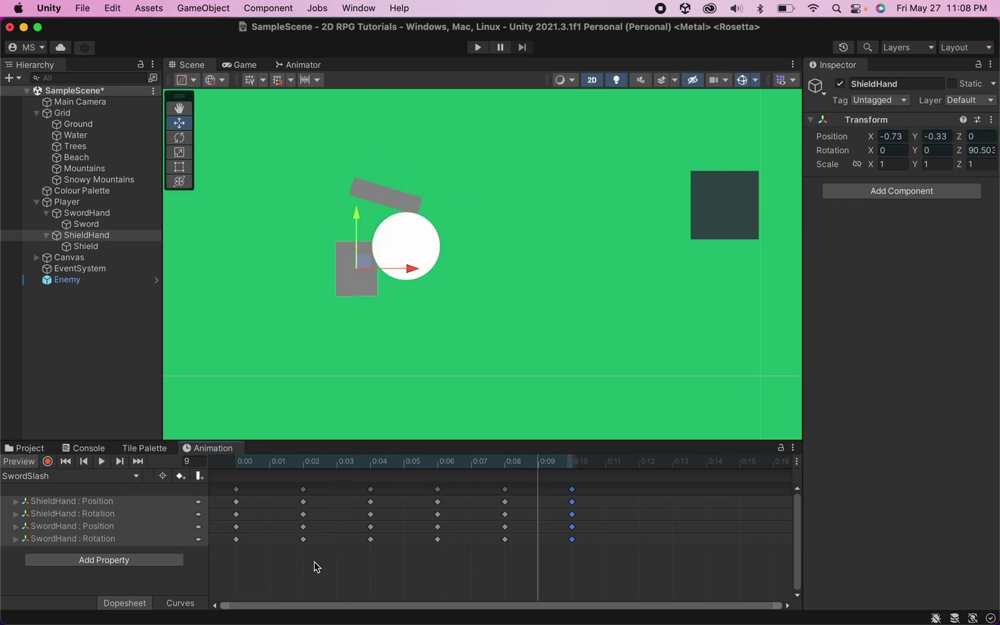
{"action": "left_click_drag", "start_coordinate": [594, 573], "coordinate": [161, 398]}
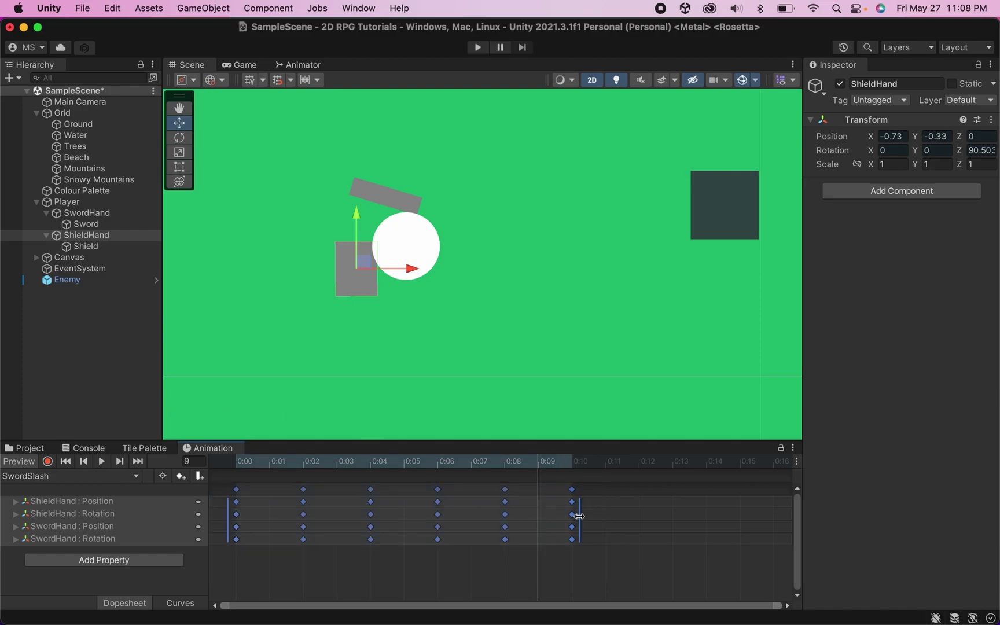
{"action": "left_click_drag", "start_coordinate": [579, 516], "coordinate": [784, 515]}
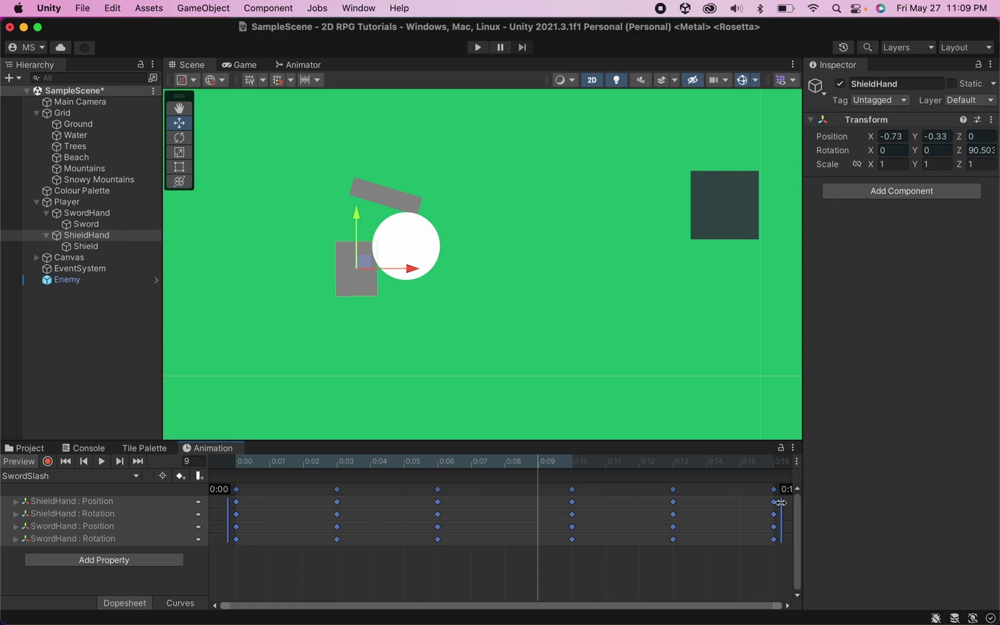
{"action": "left_click_drag", "start_coordinate": [781, 502], "coordinate": [781, 502]}
{"action": "left_click", "coordinate": [100, 461]}
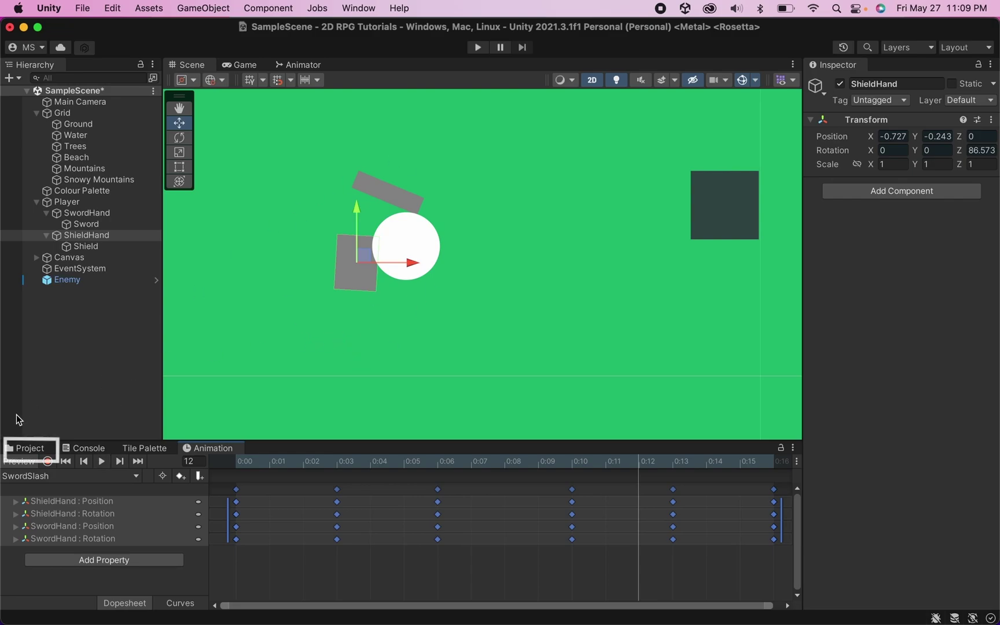
Step: Toggle Loop Time on the SwordSlash clip in Assets/Animations, then view the Player Animator graph
{"action": "left_click", "coordinate": [29, 449]}
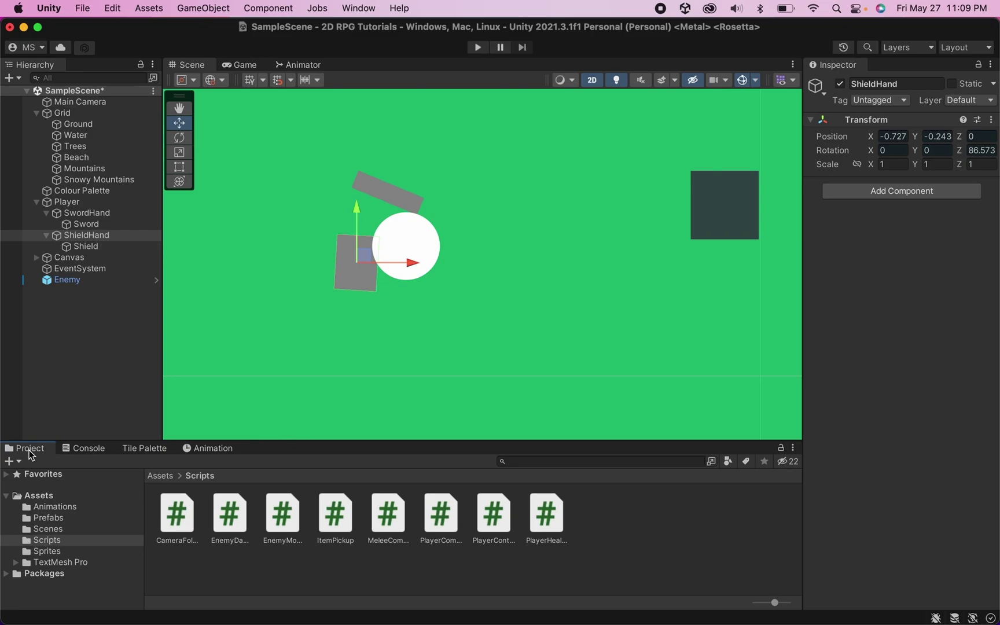
{"action": "left_click", "coordinate": [45, 506]}
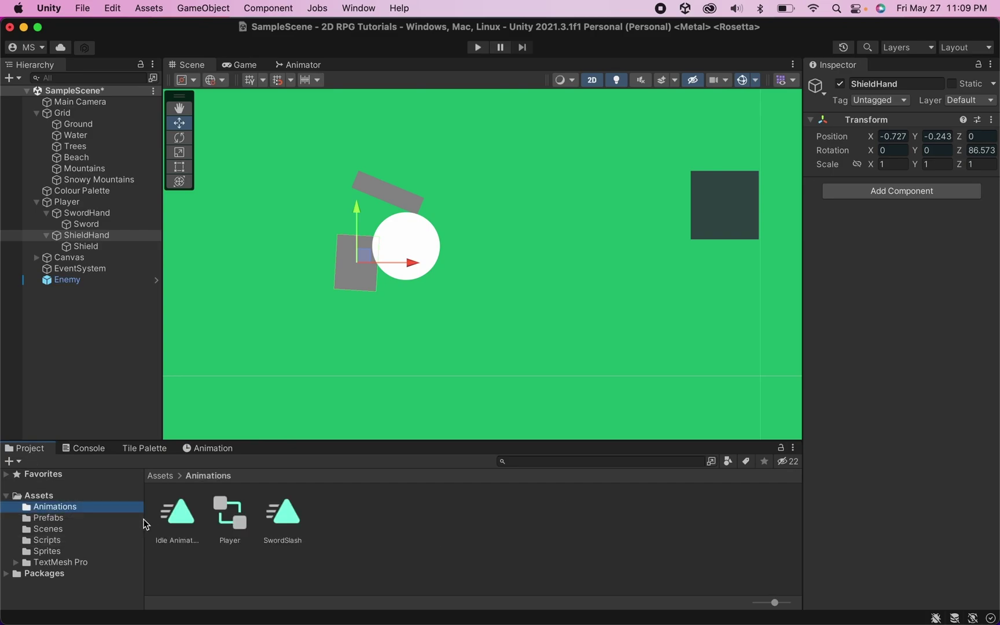
{"action": "left_click", "coordinate": [287, 521]}
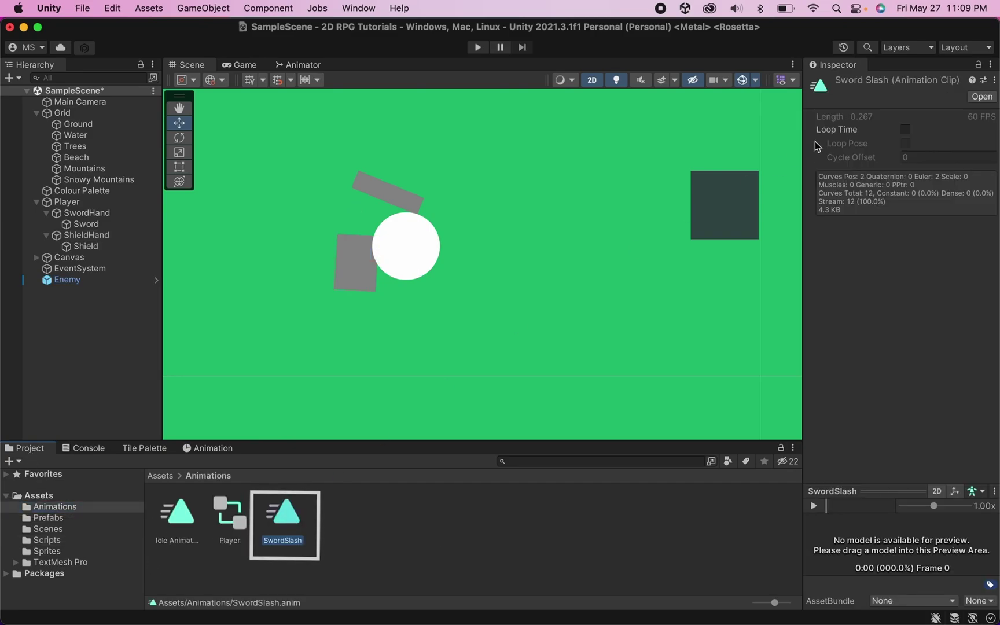
{"action": "left_click", "coordinate": [904, 131]}
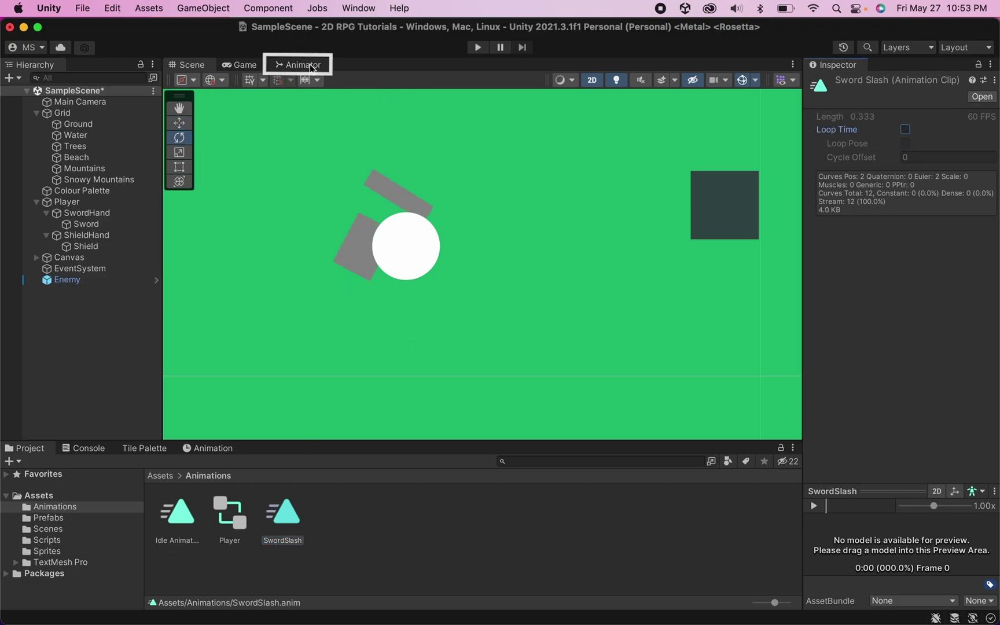
{"action": "left_click", "coordinate": [312, 68]}
Step: Nudge Idle Animation up and place the SwordSlash state beside Any State
{"action": "left_click", "coordinate": [477, 240]}
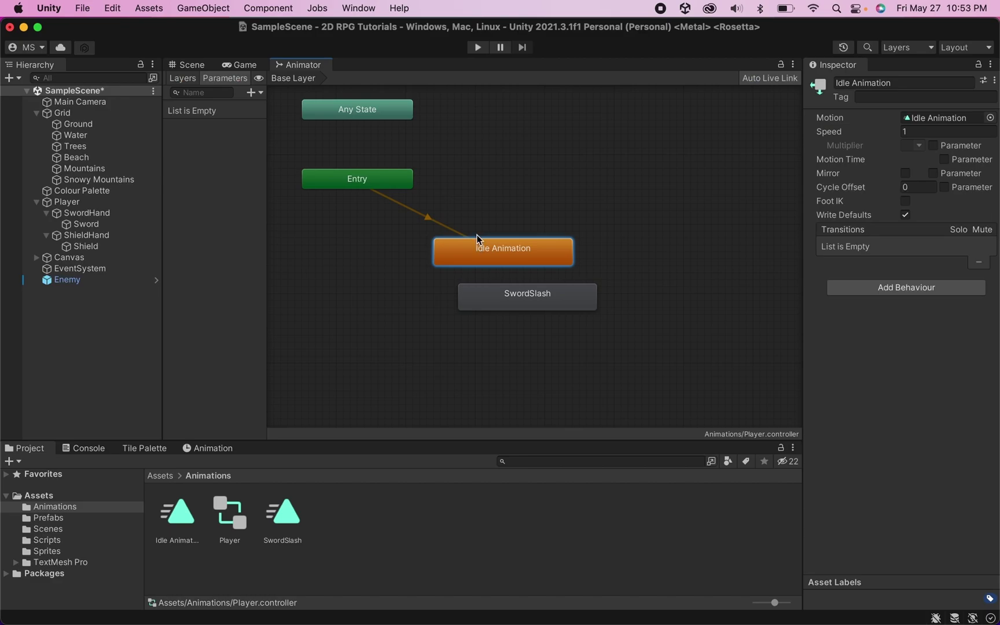
{"action": "left_click_drag", "start_coordinate": [477, 240], "coordinate": [476, 225]}
{"action": "left_click_drag", "start_coordinate": [513, 304], "coordinate": [496, 144]}
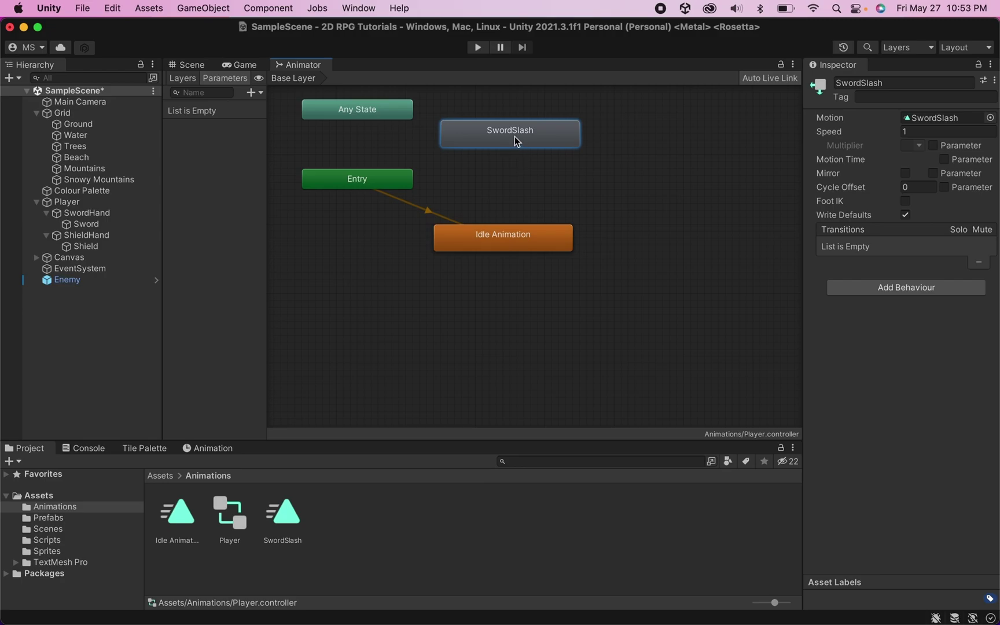
Step: Make a transition from Any State to SwordSlash and select it
{"action": "right_click", "coordinate": [395, 114]}
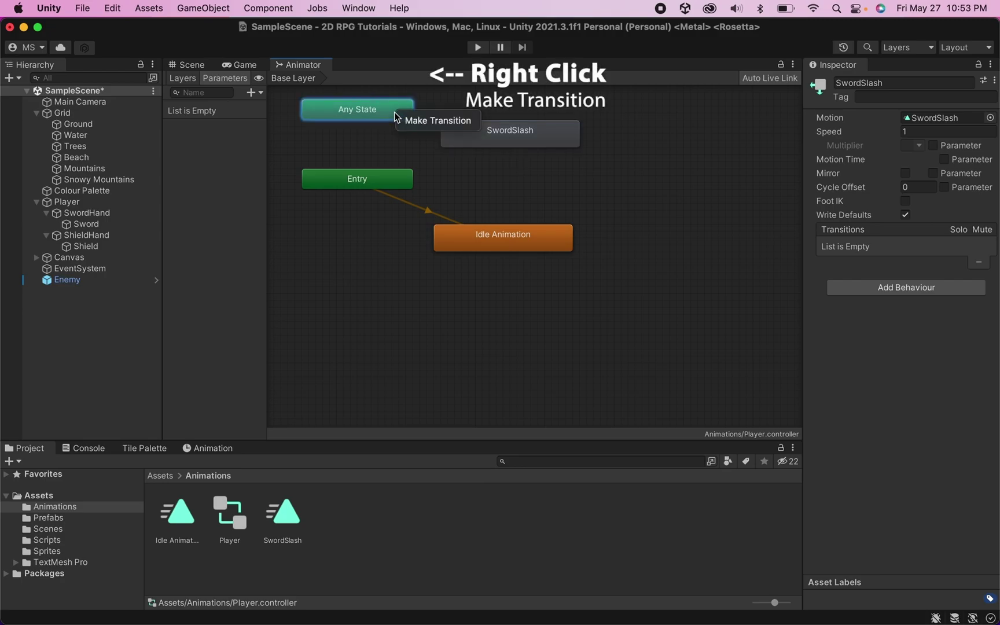
{"action": "left_click", "coordinate": [405, 120]}
{"action": "left_click", "coordinate": [469, 125]}
{"action": "left_click_drag", "start_coordinate": [484, 150], "coordinate": [500, 136]}
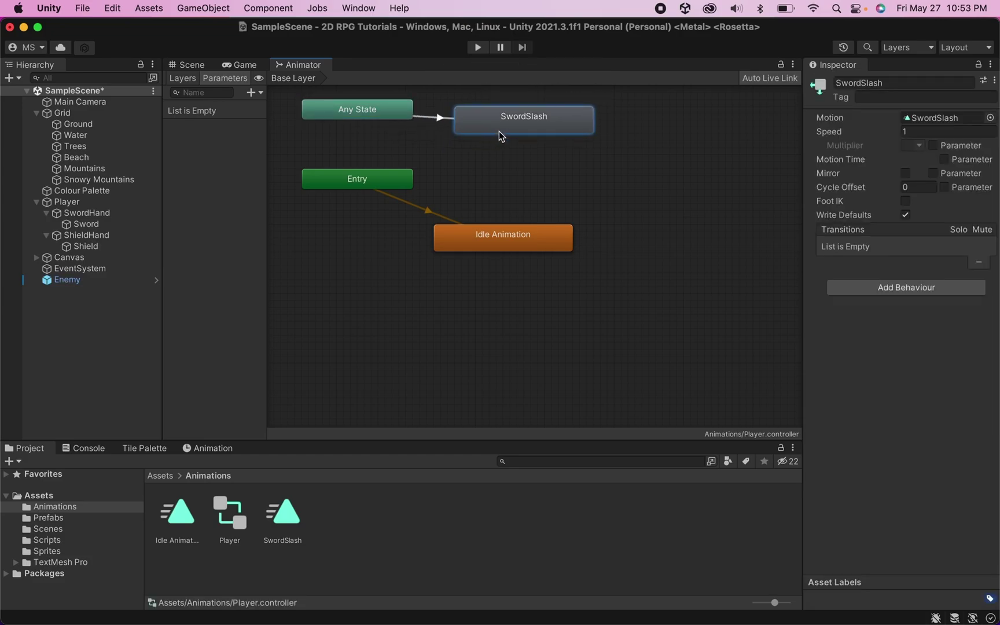
{"action": "left_click", "coordinate": [443, 122]}
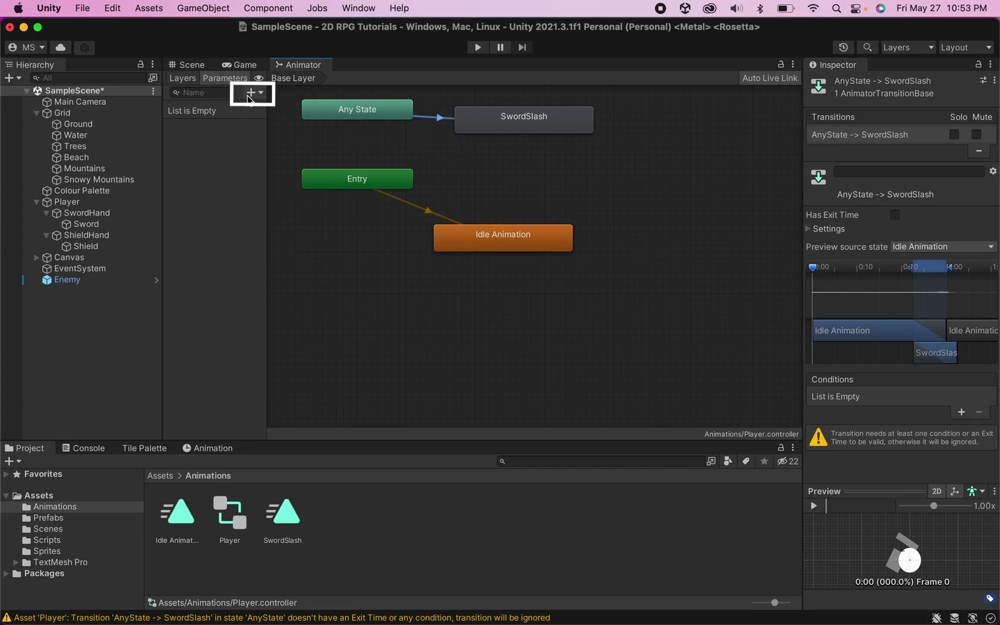
Step: Add a trigger parameter named SwordSlash to the Animator
{"action": "left_click", "coordinate": [250, 93]}
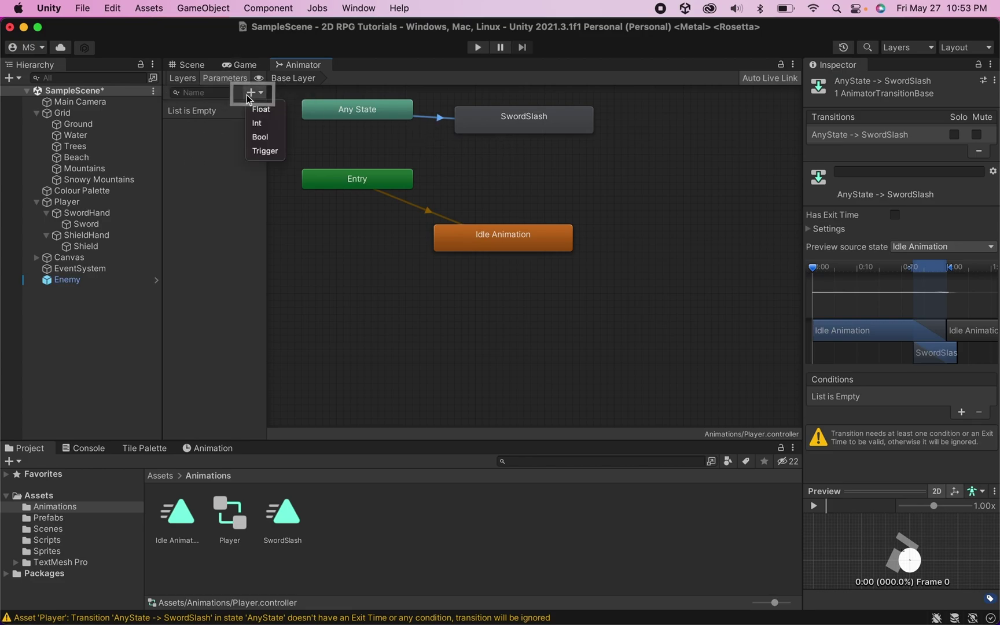
{"action": "left_click", "coordinate": [258, 151]}
{"action": "type", "text": "S"}
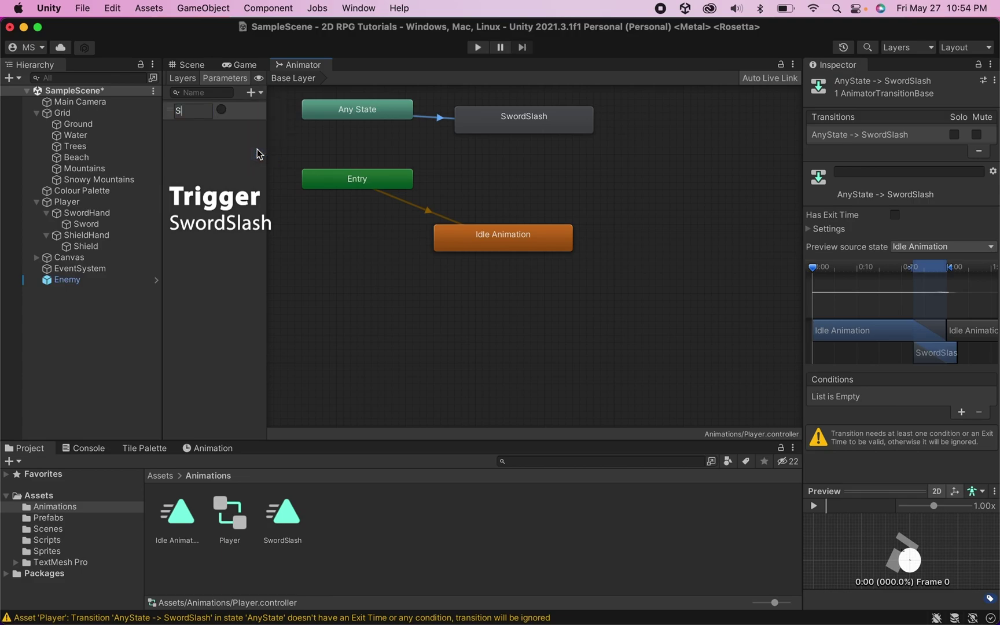
{"action": "type", "text": "wordSlash"}
{"action": "key", "text": "Return"}
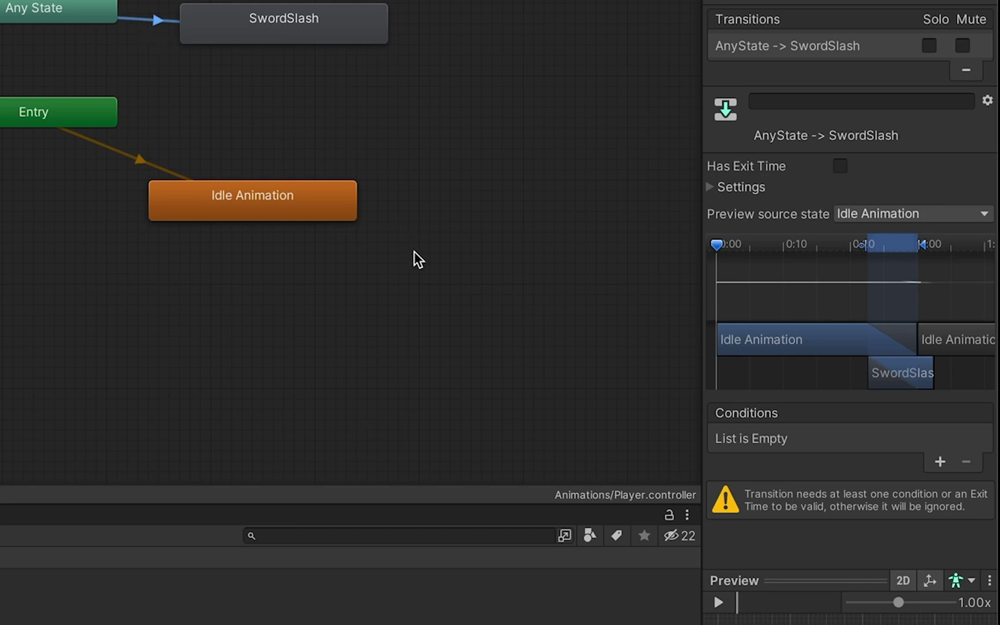
Step: Give the transition a SwordSlash condition and start editing its Transition Duration
{"action": "left_click", "coordinate": [939, 462]}
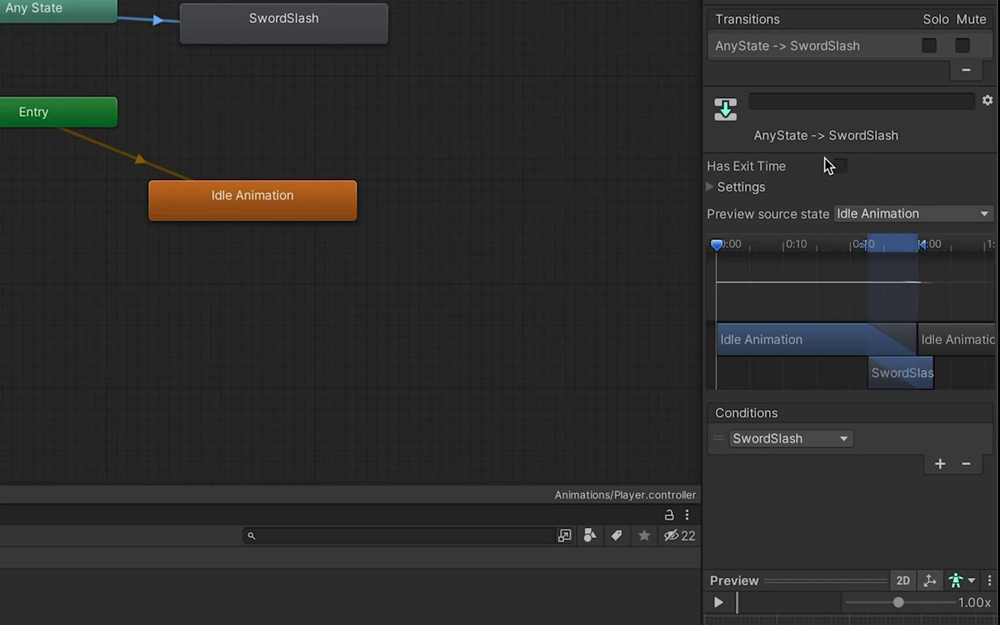
{"action": "left_click", "coordinate": [741, 187]}
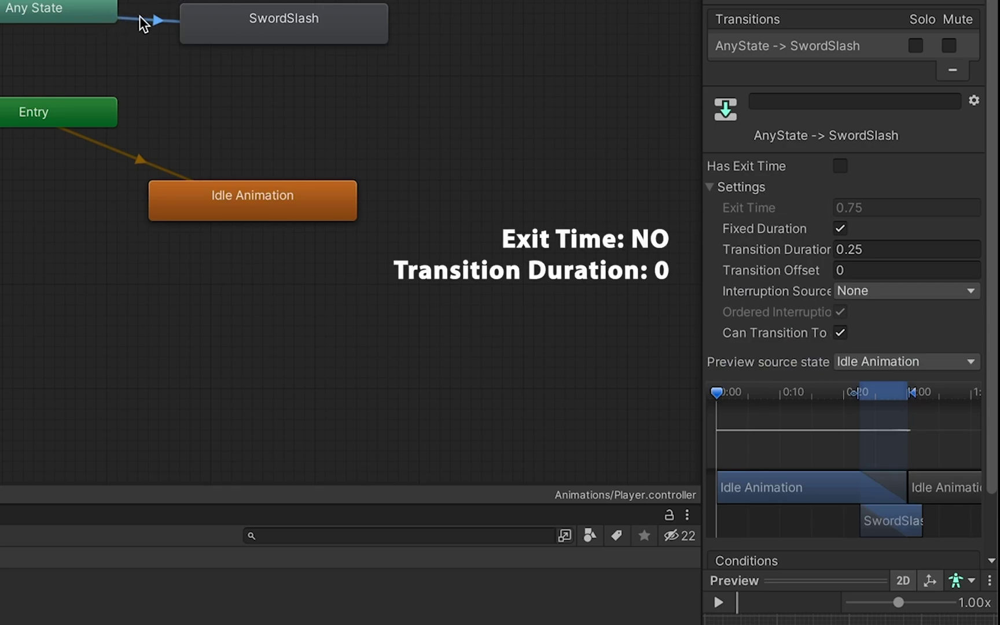
{"action": "left_click", "coordinate": [841, 270]}
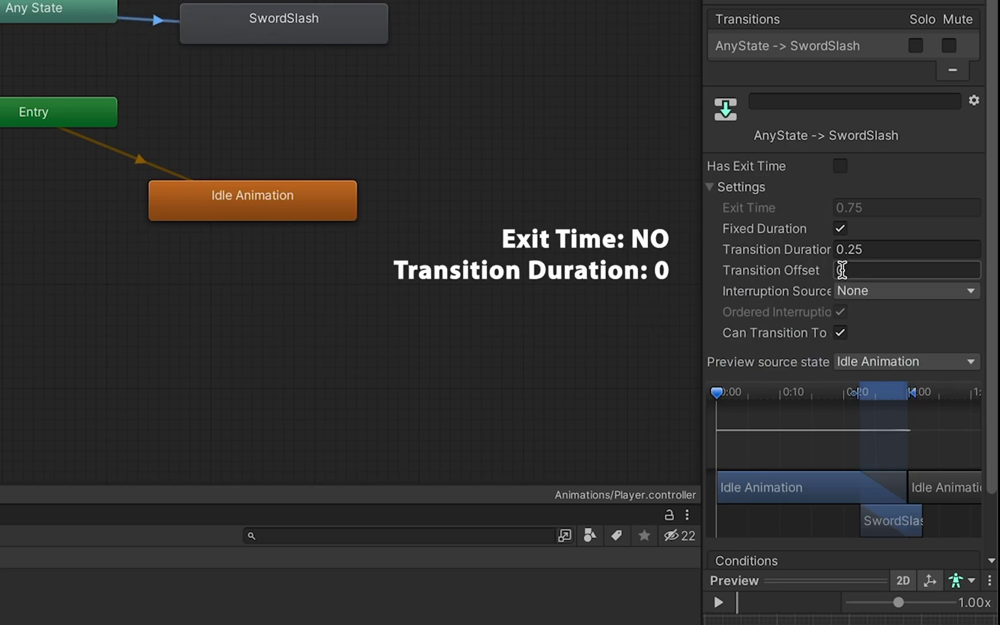
{"action": "left_click", "coordinate": [869, 255]}
Step: Enter duration 0, then create and select a SwordSlash to Idle Animation transition
{"action": "type", "text": "0"}
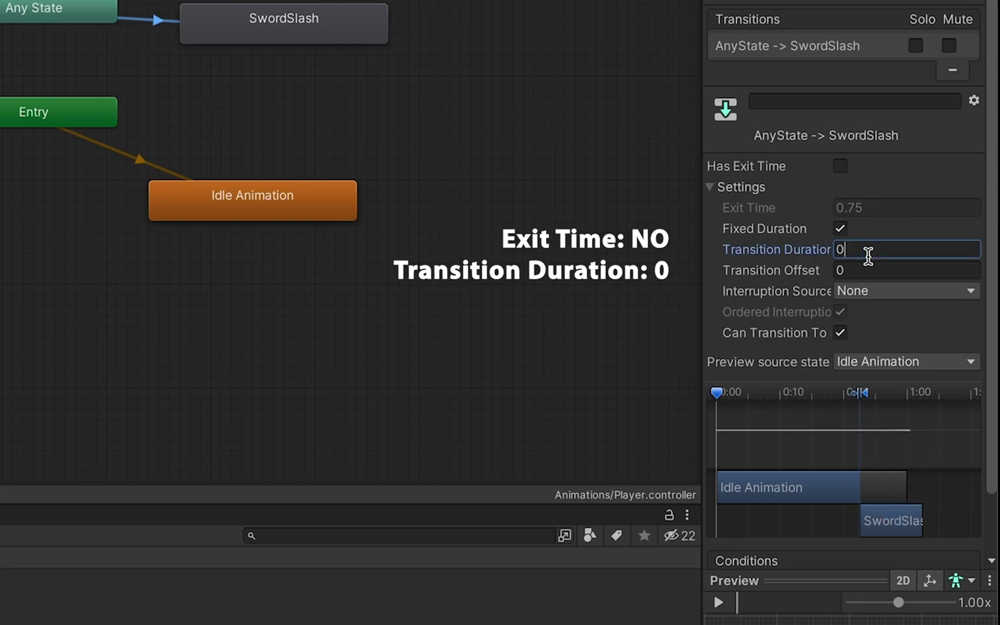
{"action": "left_click", "coordinate": [427, 202]}
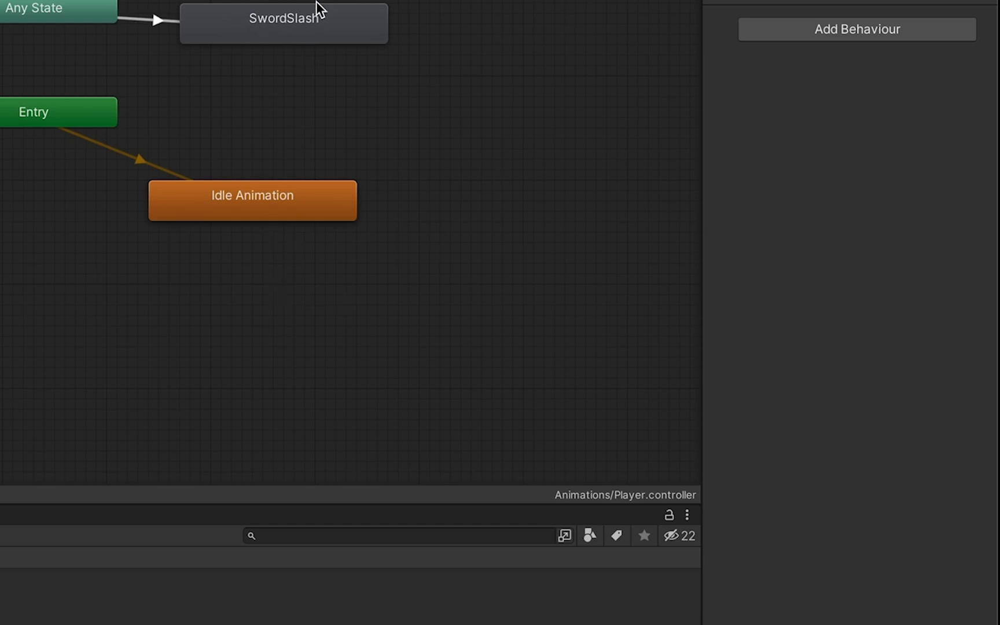
{"action": "right_click", "coordinate": [301, 39]}
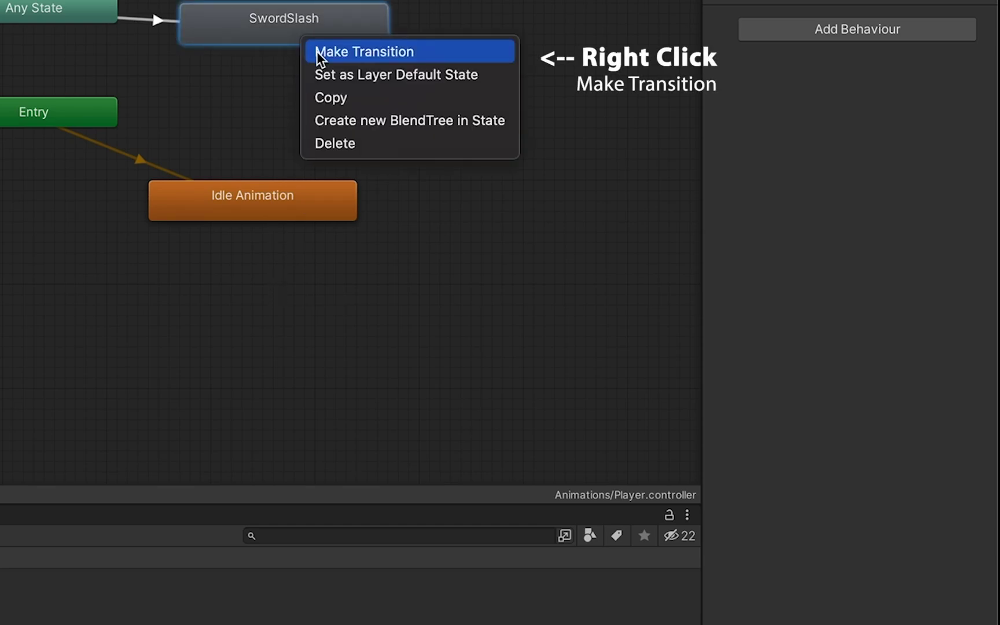
{"action": "left_click", "coordinate": [317, 53]}
{"action": "left_click", "coordinate": [281, 209]}
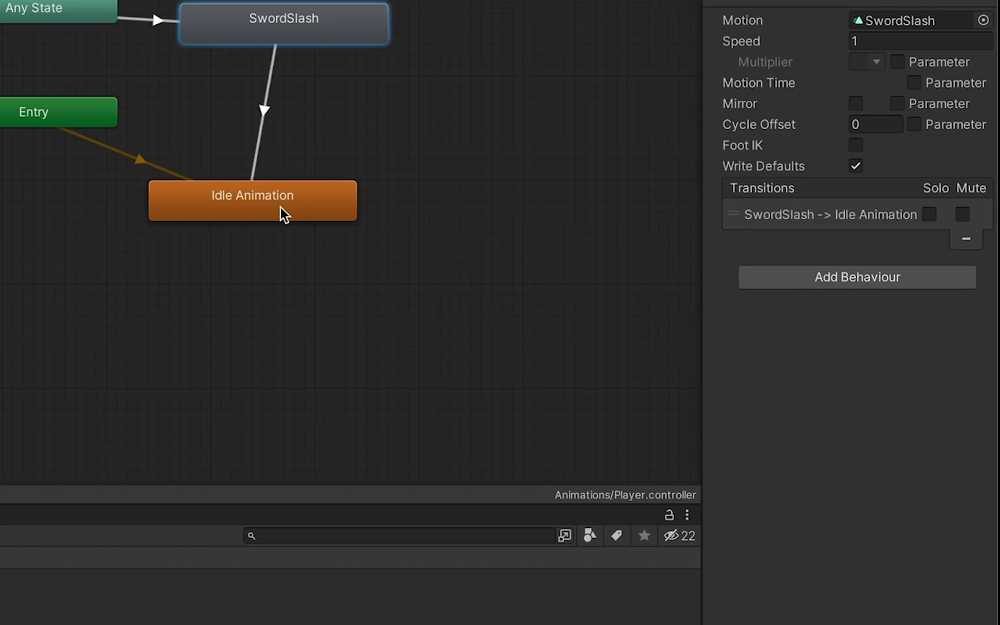
{"action": "left_click", "coordinate": [267, 116]}
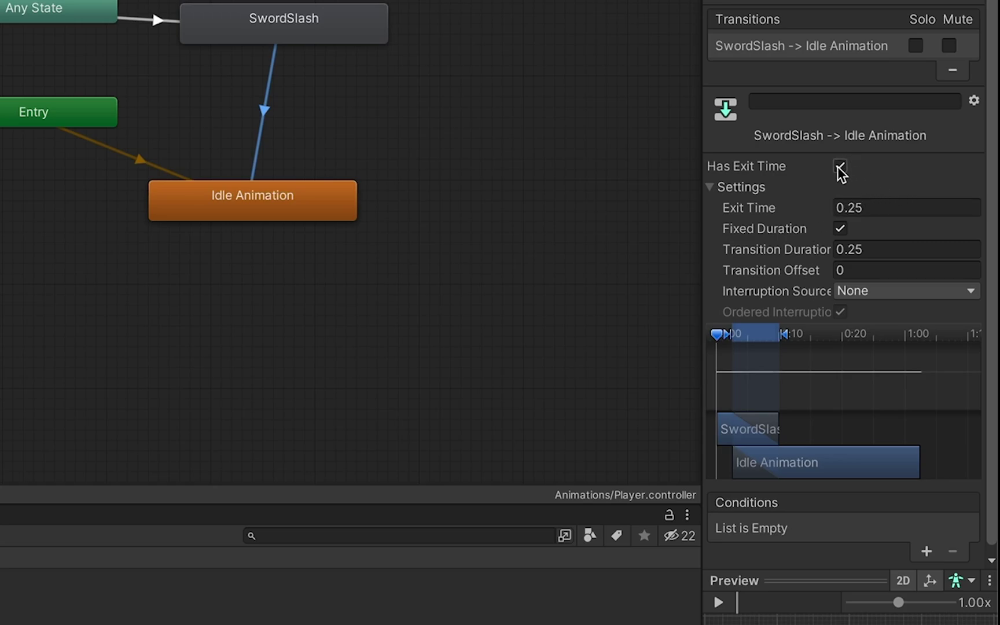
Step: Turn off Has Exit Time and set Transition Duration to .25
{"action": "left_click", "coordinate": [839, 166]}
{"action": "left_click", "coordinate": [874, 242]}
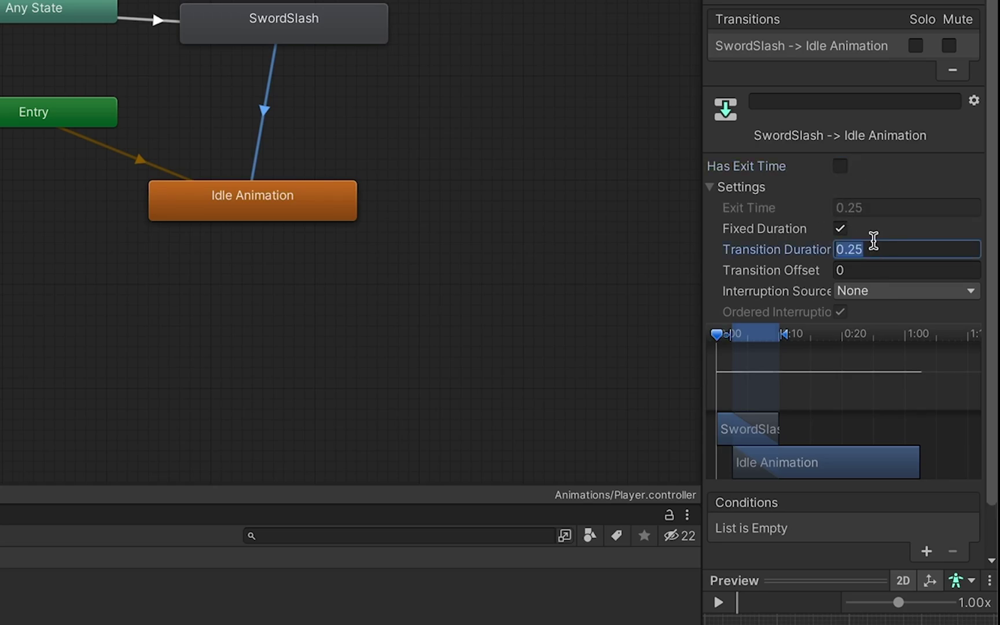
{"action": "type", "text": "1"}
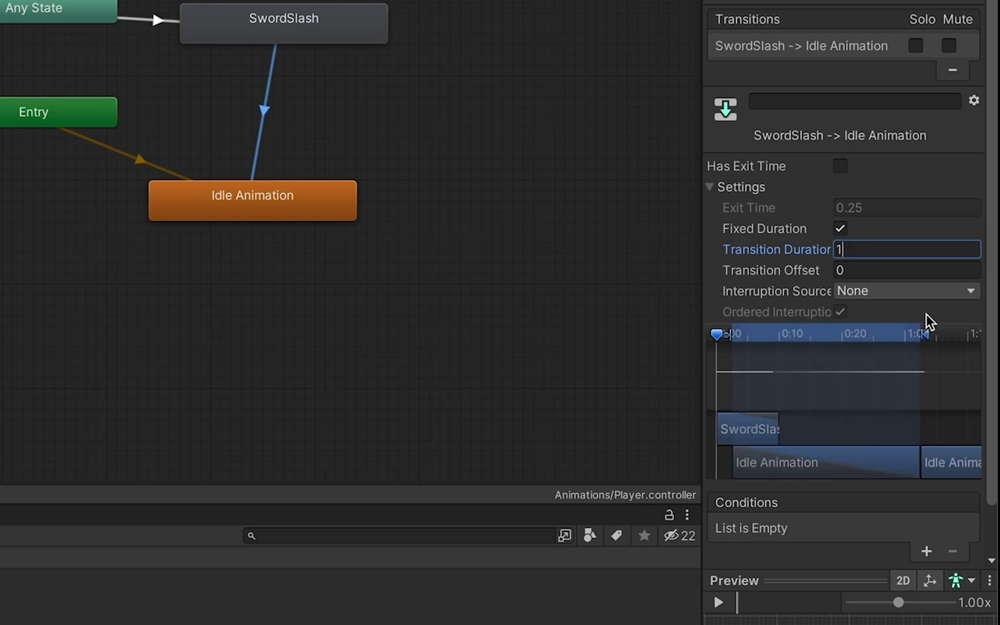
{"action": "key", "text": "BackSpace"}
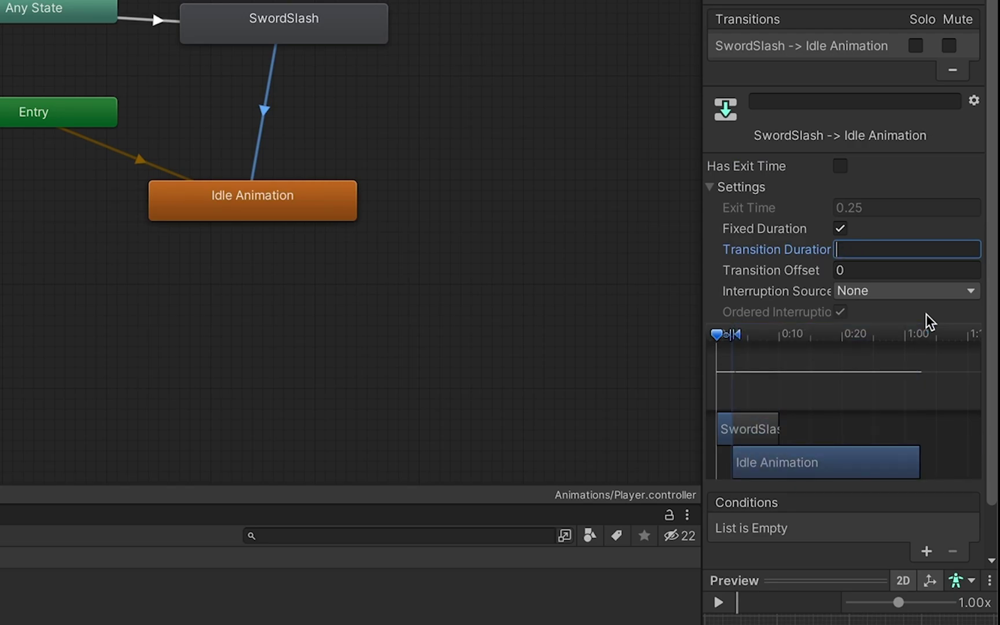
{"action": "type", "text": ".25"}
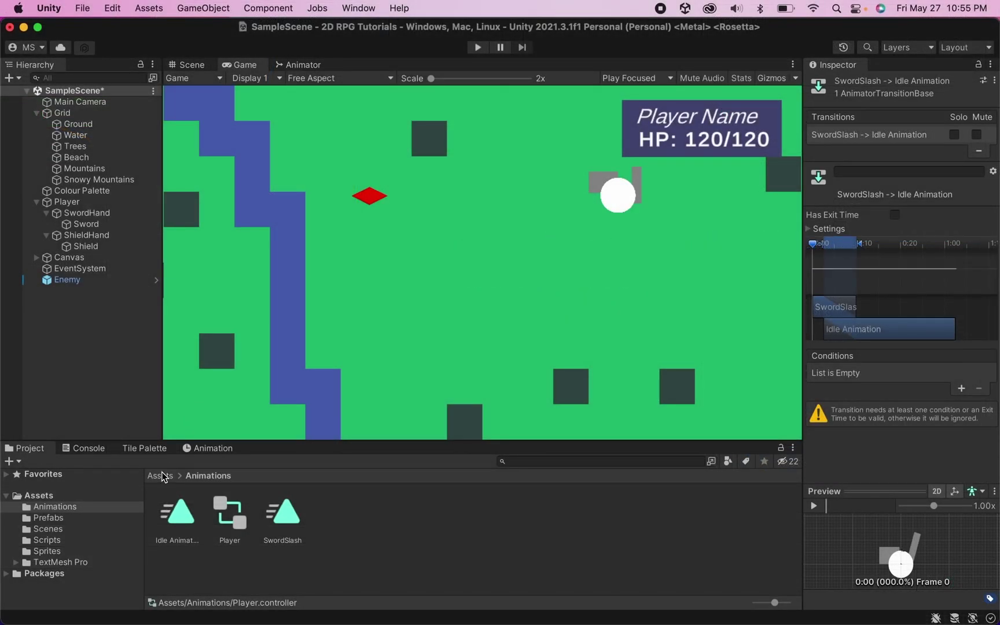
Step: Create a C# script named PlayerCombat in Assets/Scripts
{"action": "left_click", "coordinate": [161, 473]}
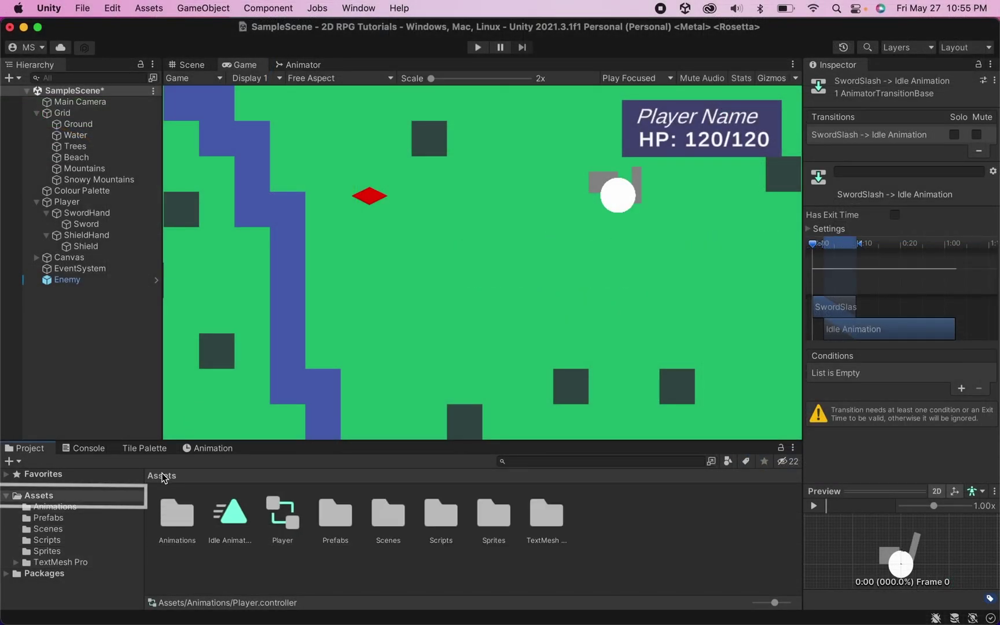
{"action": "double_click", "coordinate": [433, 523]}
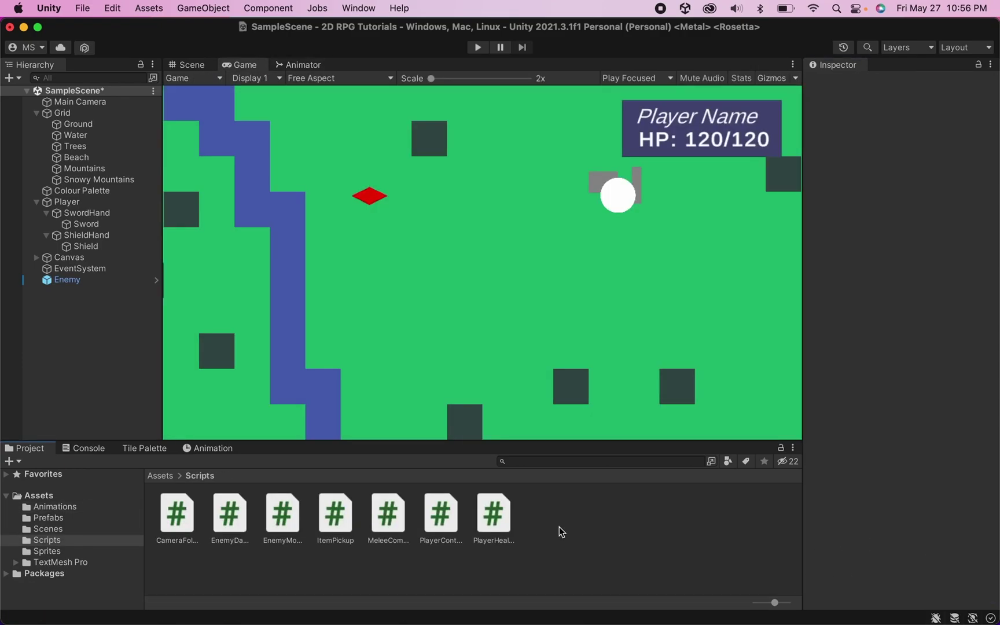
{"action": "right_click", "coordinate": [559, 526]}
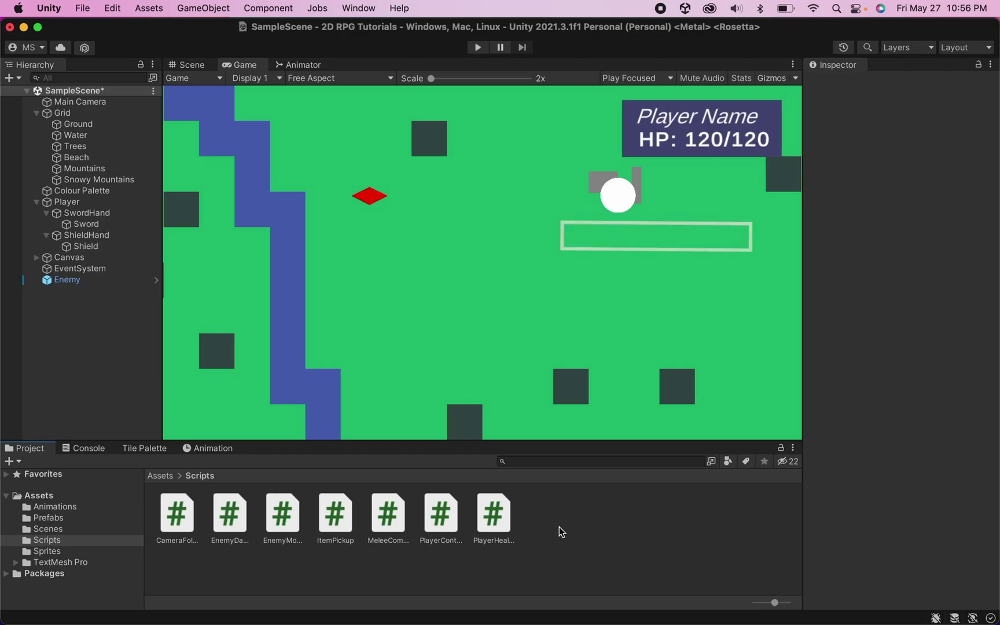
{"action": "mouse_move", "coordinate": [668, 241]}
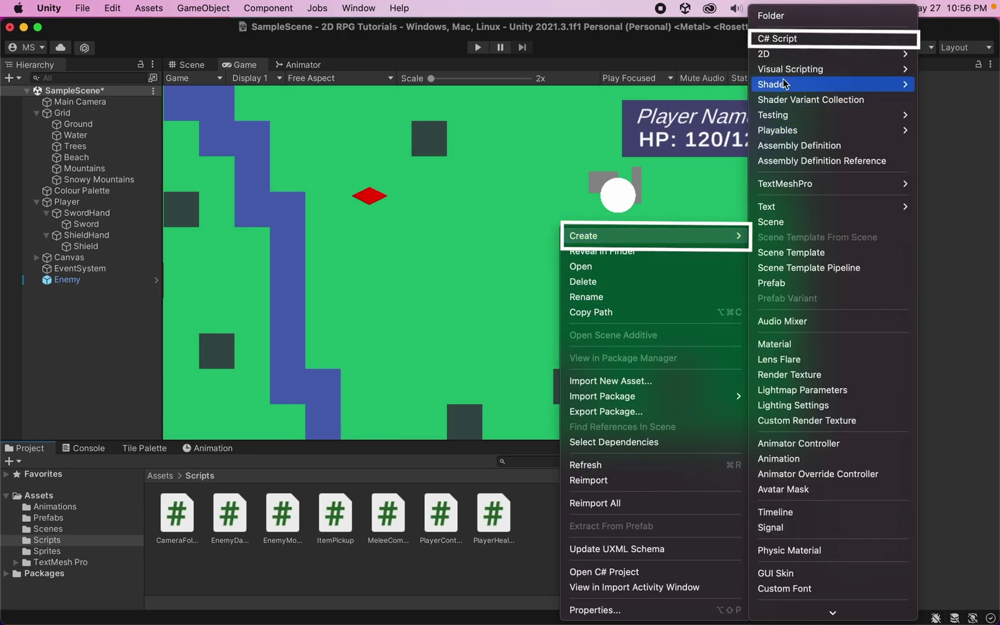
{"action": "left_click", "coordinate": [797, 43]}
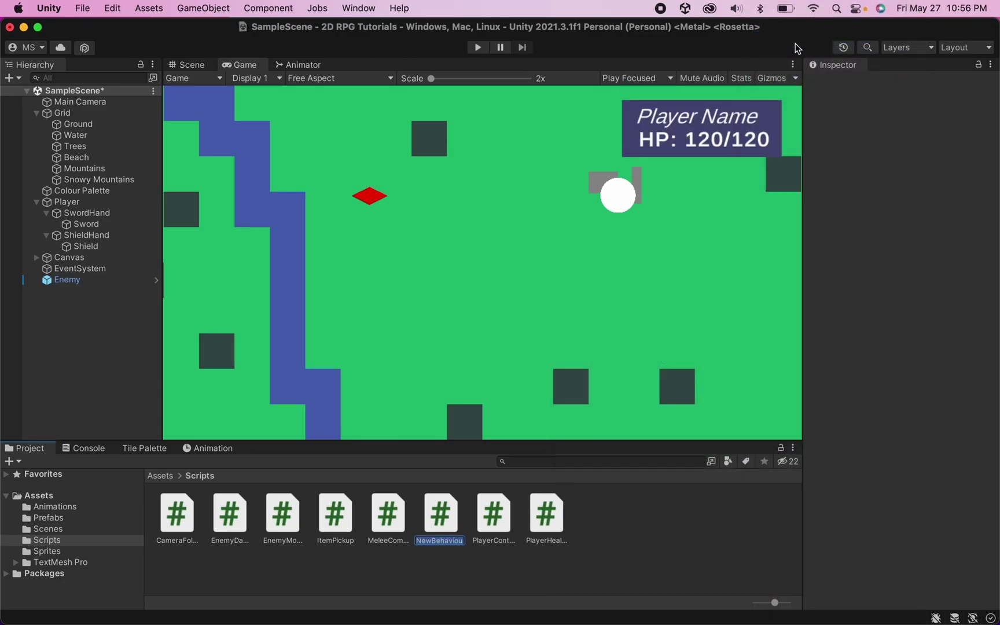
{"action": "type", "text": "PlayerC"}
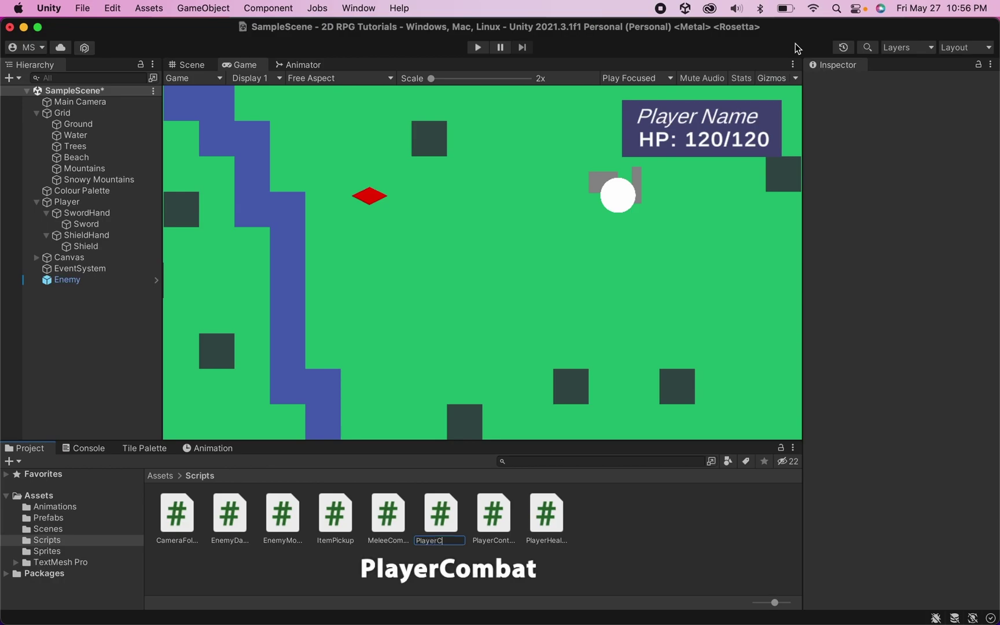
{"action": "type", "text": "ombat"}
{"action": "key", "text": "Return"}
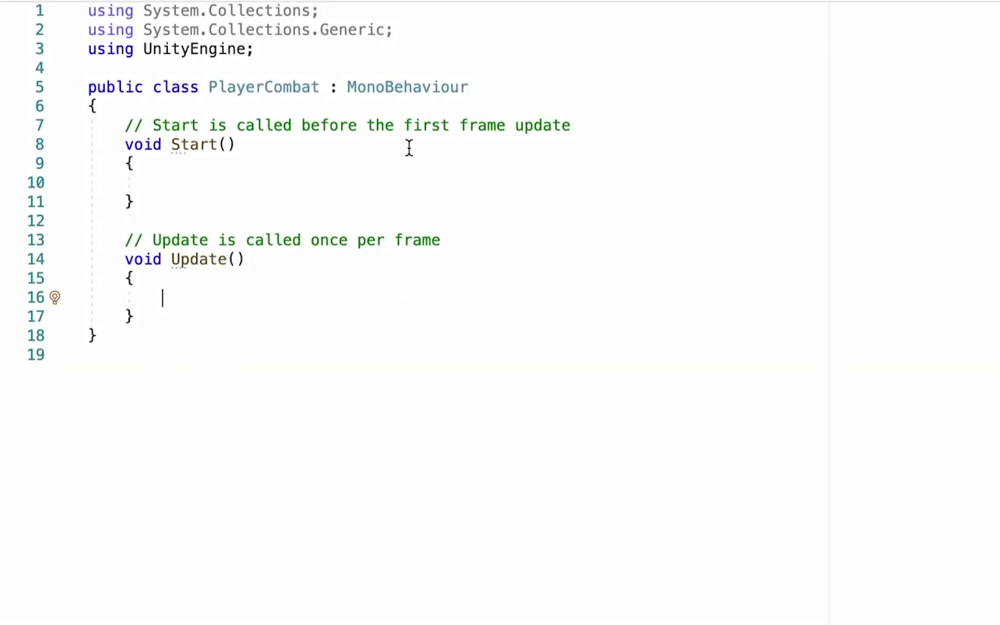
Step: Add the field public Animator playerAnim; to the PlayerCombat class
{"action": "left_click", "coordinate": [397, 105]}
{"action": "key", "text": "Return"}
{"action": "key", "text": "Return"}
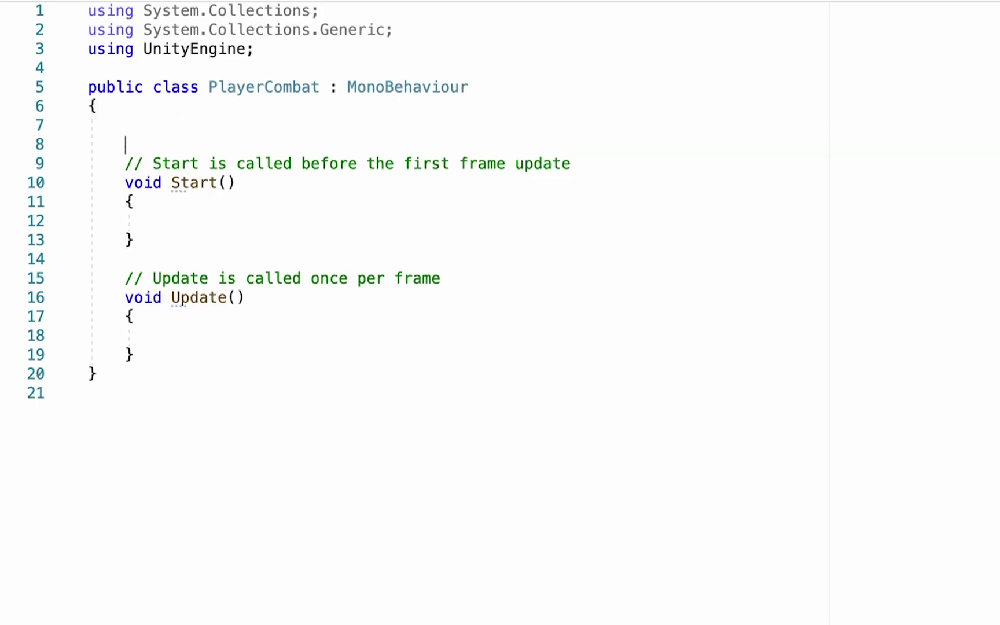
{"action": "key", "text": "Up"}
{"action": "type", "text": "pub"}
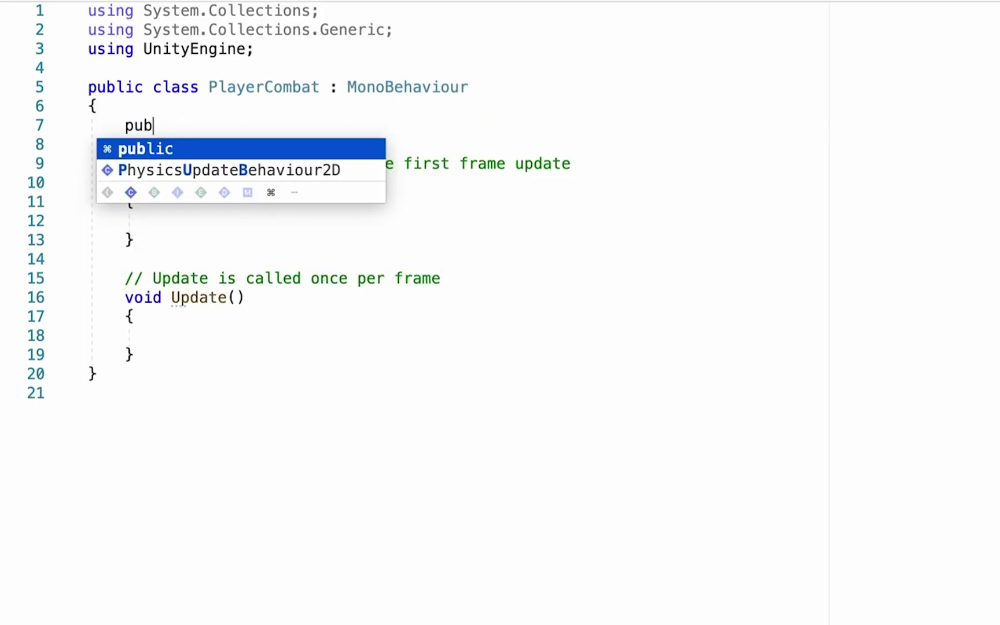
{"action": "type", "text": "lic Animator"}
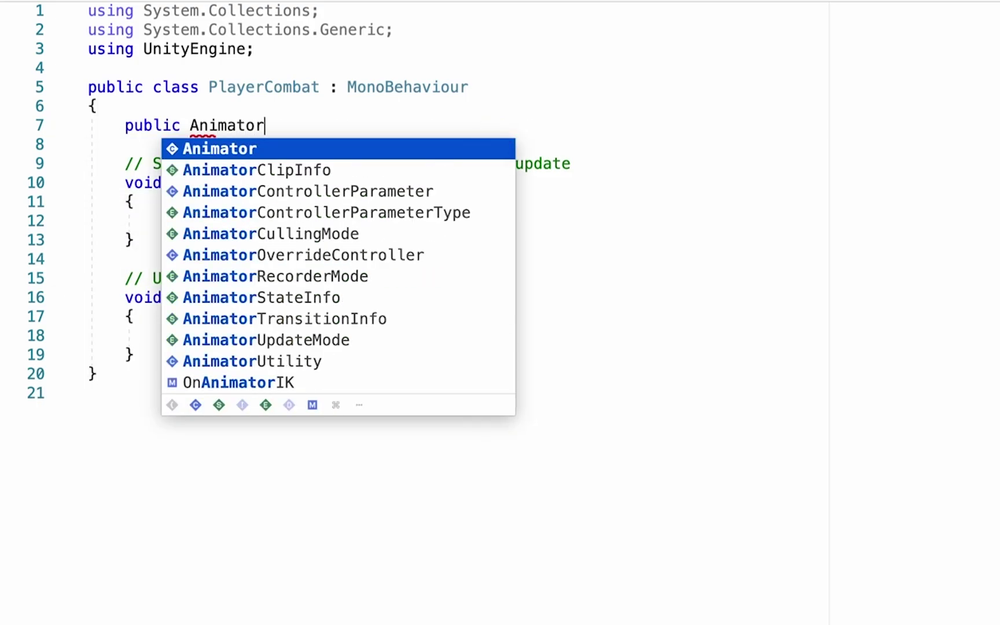
{"action": "type", "text": " playerAnim;"}
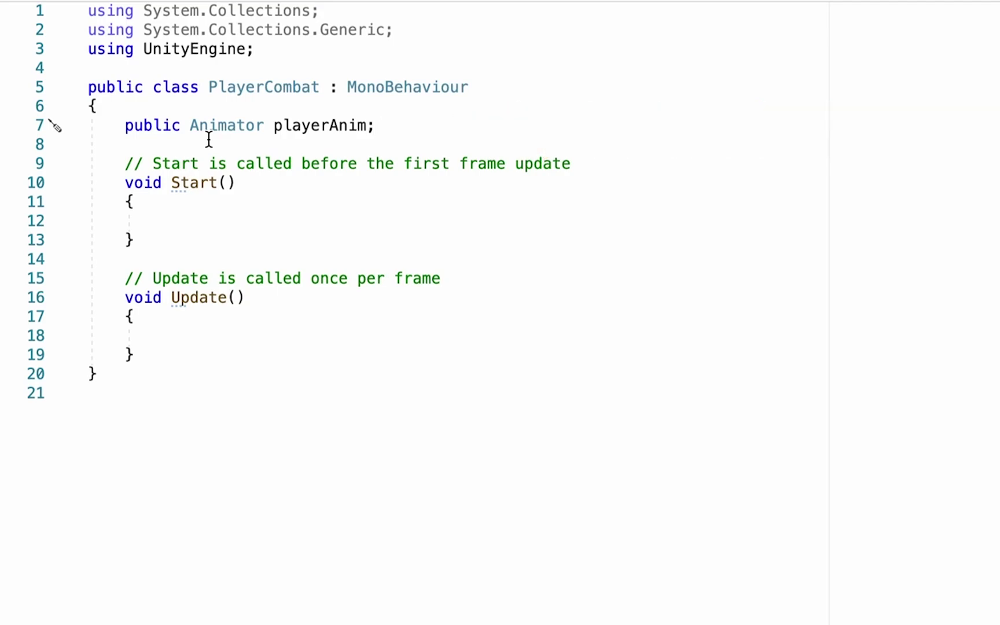
Step: In Update, write an if (Input.GetButtonDown("Fire1")) block with empty braces
{"action": "left_click", "coordinate": [223, 337]}
{"action": "type", "text": "if(Input"}
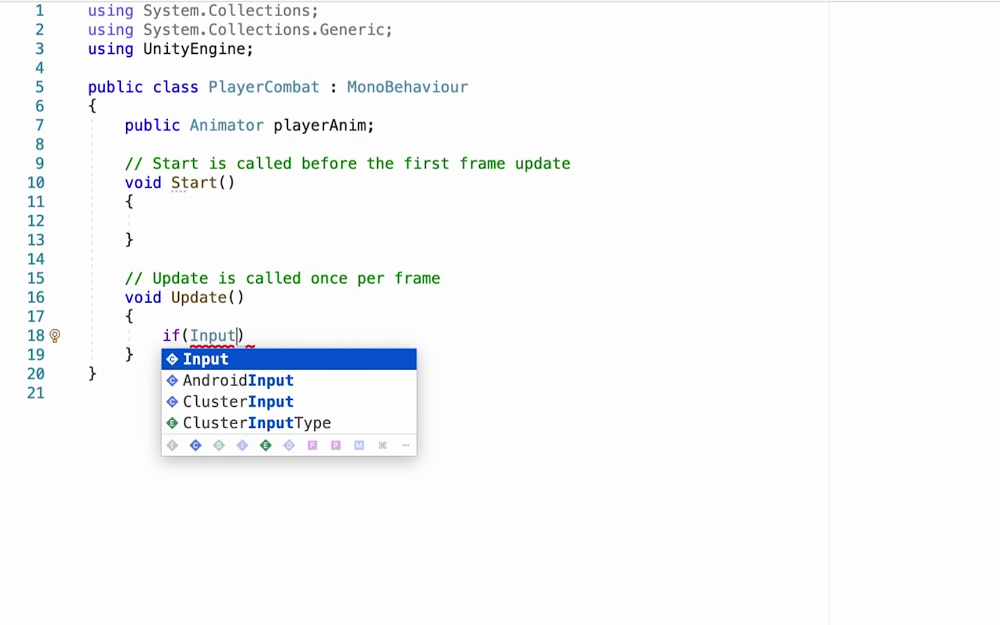
{"action": "type", "text": ".Get"}
{"action": "type", "text": "But"}
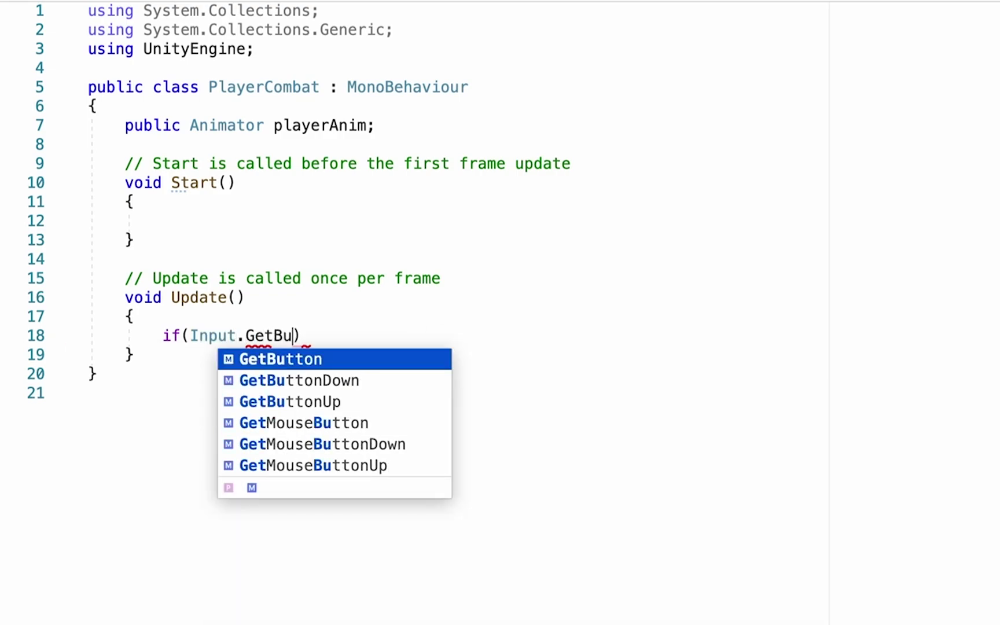
{"action": "key", "text": "BackSpace"}
{"action": "type", "text": "t"}
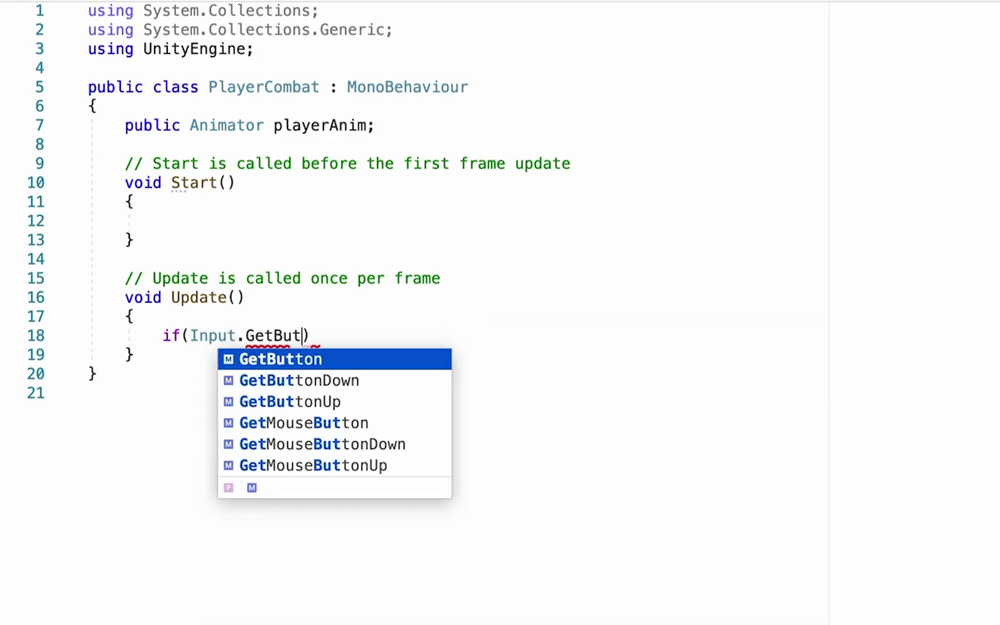
{"action": "key", "text": "Down"}
{"action": "key", "text": "Return"}
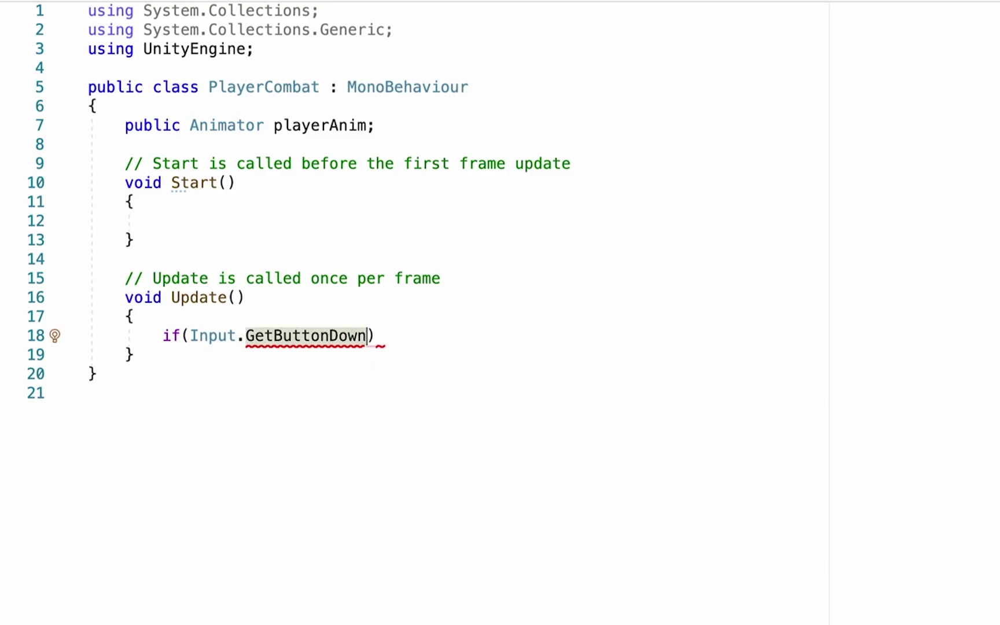
{"action": "type", "text": "(\""}
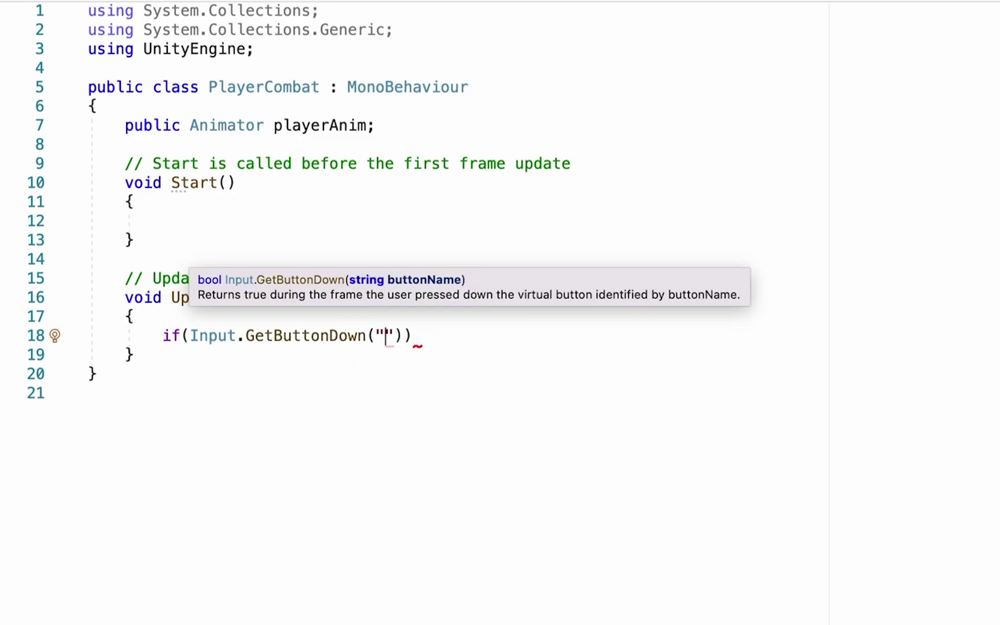
{"action": "type", "text": "Fire1"}
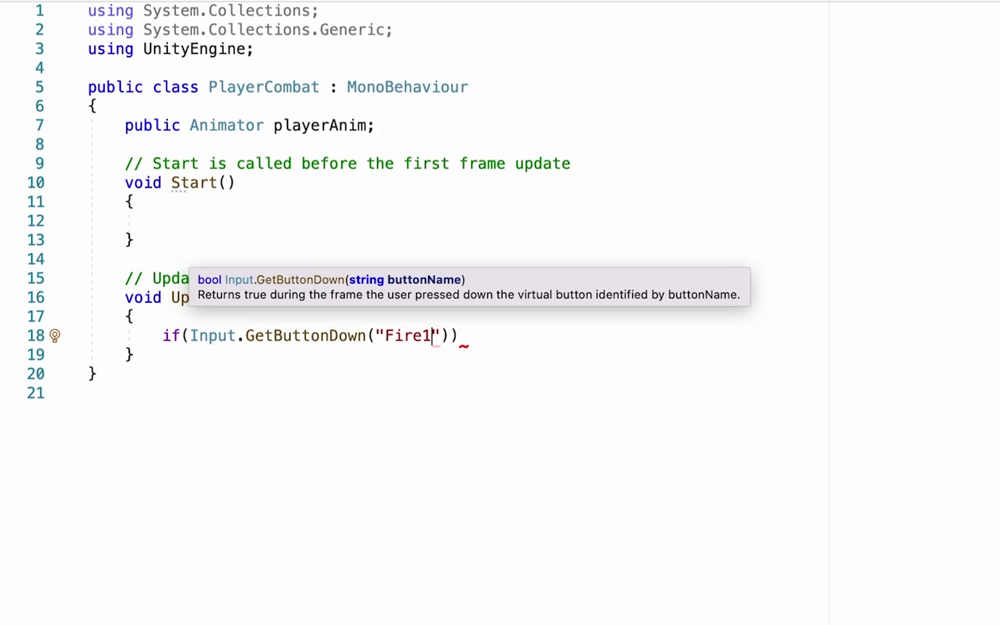
{"action": "key", "text": "Right"}
{"action": "key", "text": "Right"}
{"action": "key", "text": "Right"}
{"action": "key", "text": "Return"}
{"action": "type", "text": "{"}
{"action": "key", "text": "Return"}
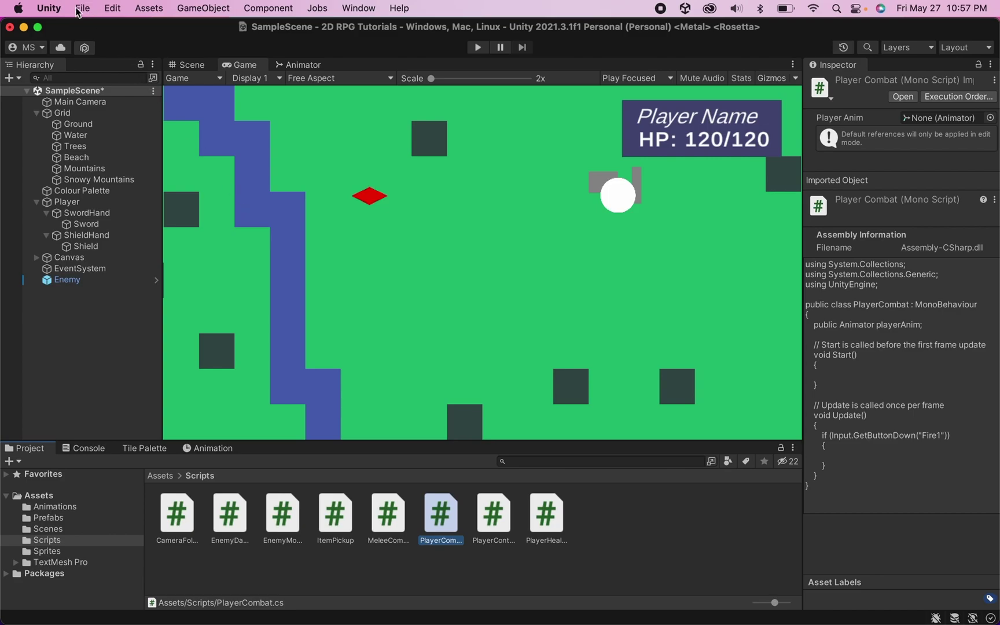
Step: Open Project Settings > Input Manager and expand the Fire1 axis to check its bindings
{"action": "left_click", "coordinate": [112, 8]}
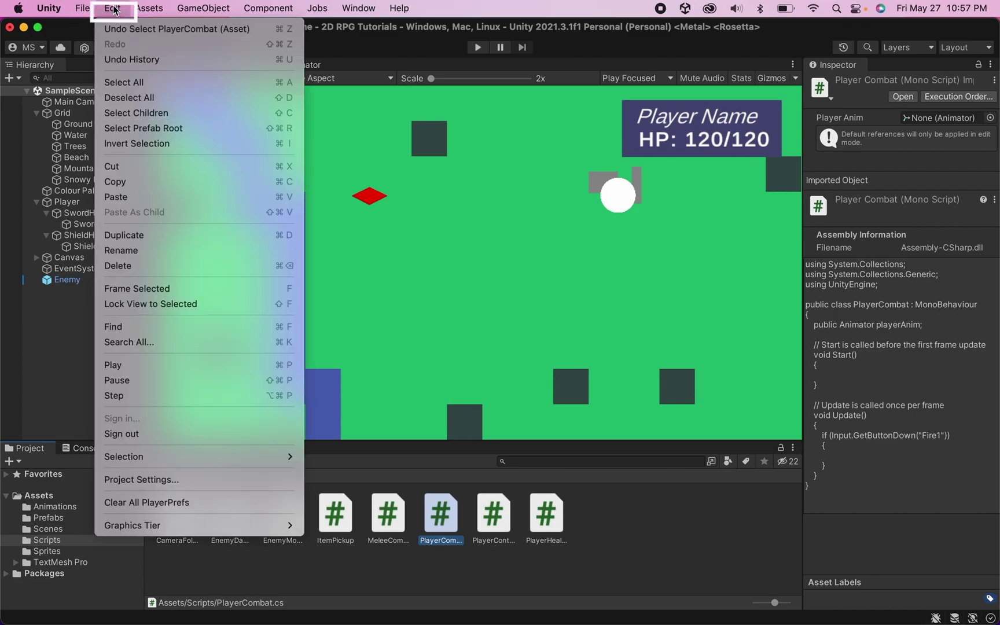
{"action": "left_click", "coordinate": [177, 479]}
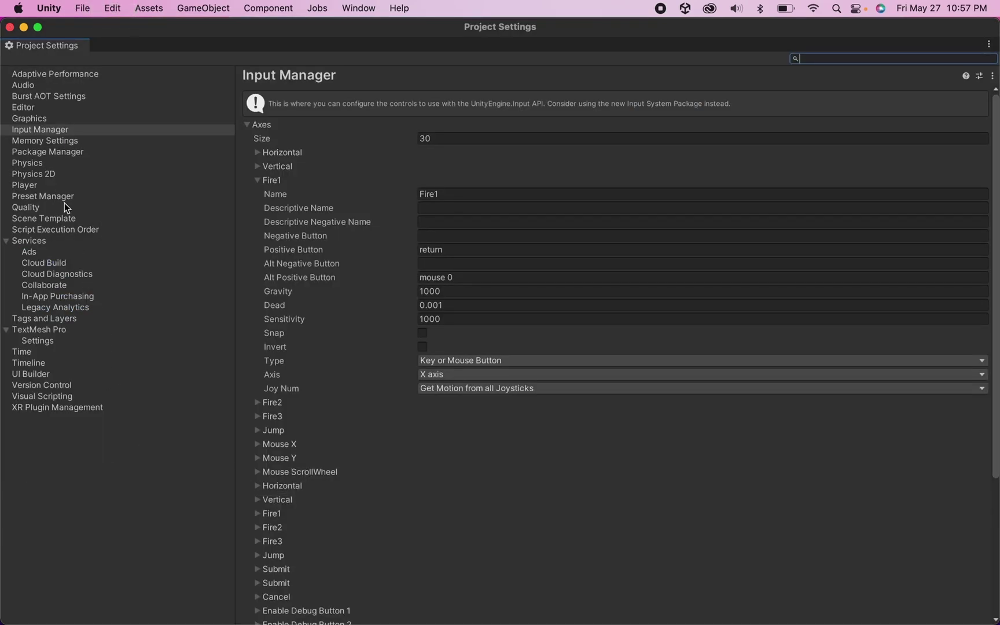
{"action": "left_click", "coordinate": [52, 128]}
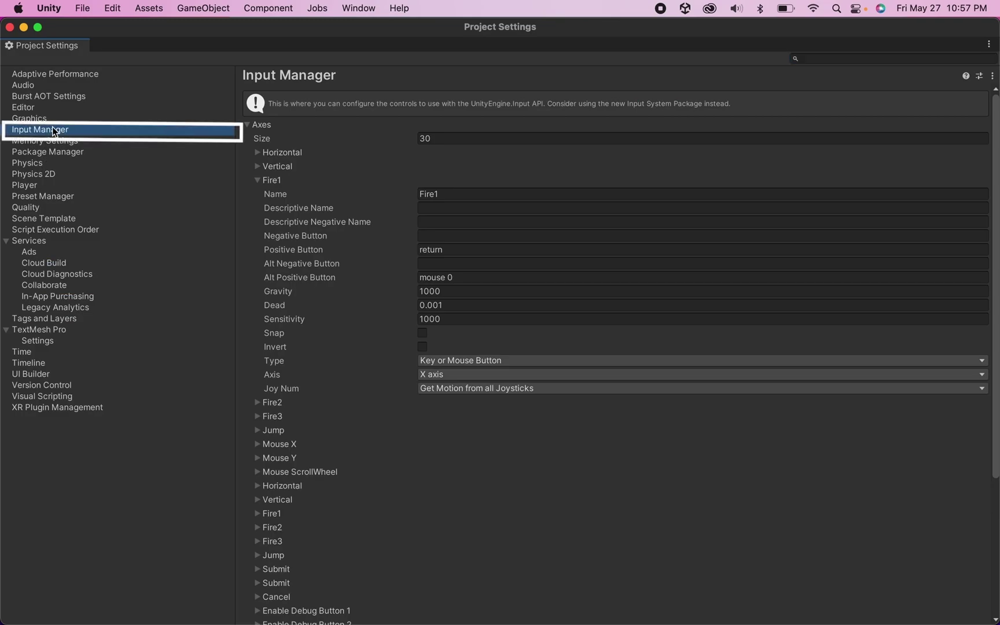
{"action": "left_click", "coordinate": [264, 181]}
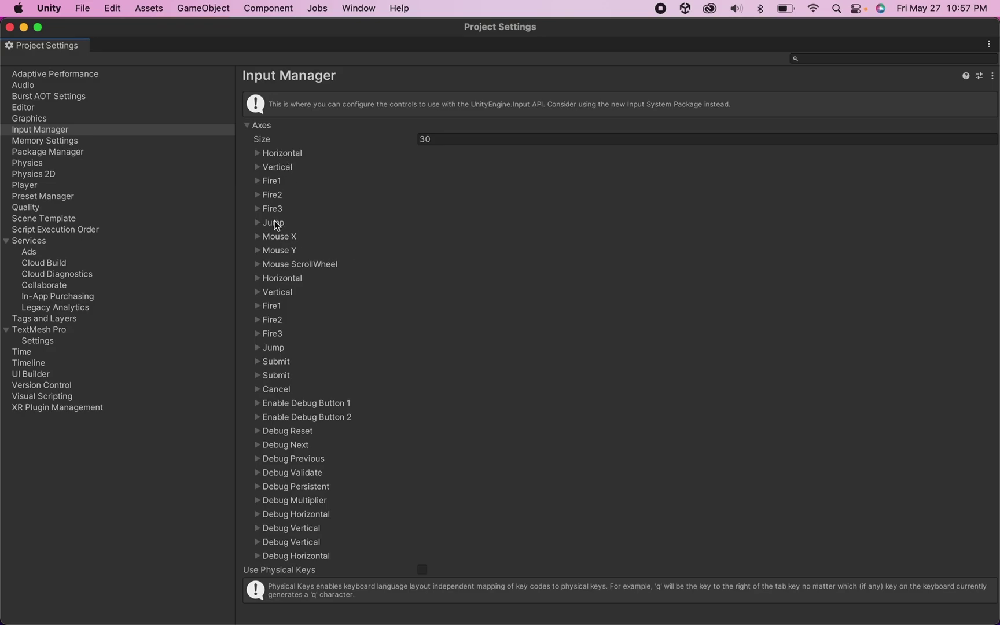
{"action": "left_click", "coordinate": [265, 181]}
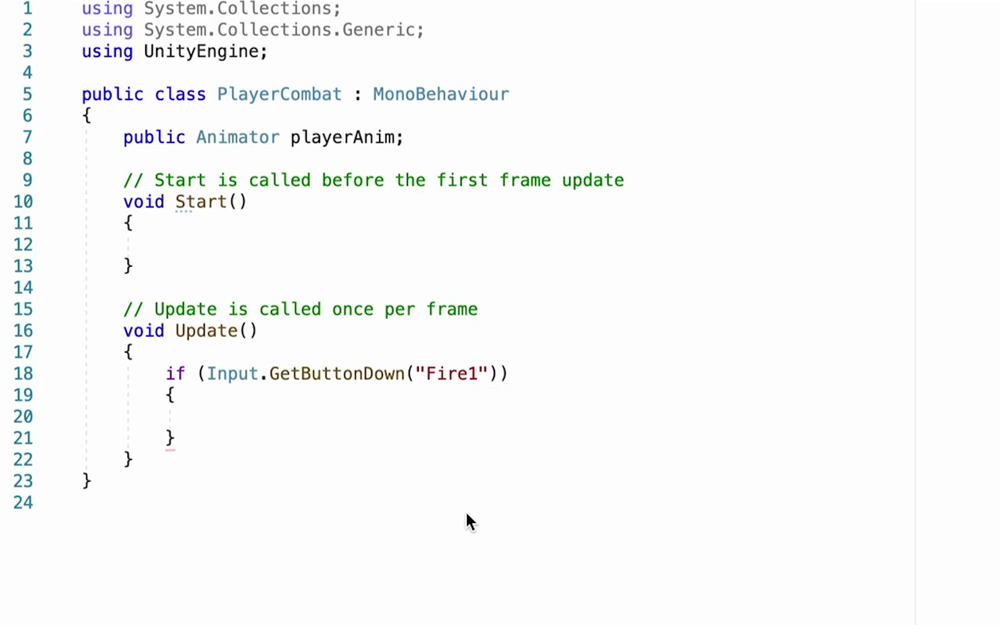
Step: Type playerAnim.SetTrigger("SwordSlash"); inside the Fire1 if block
{"action": "type", "text": "playerAN"}
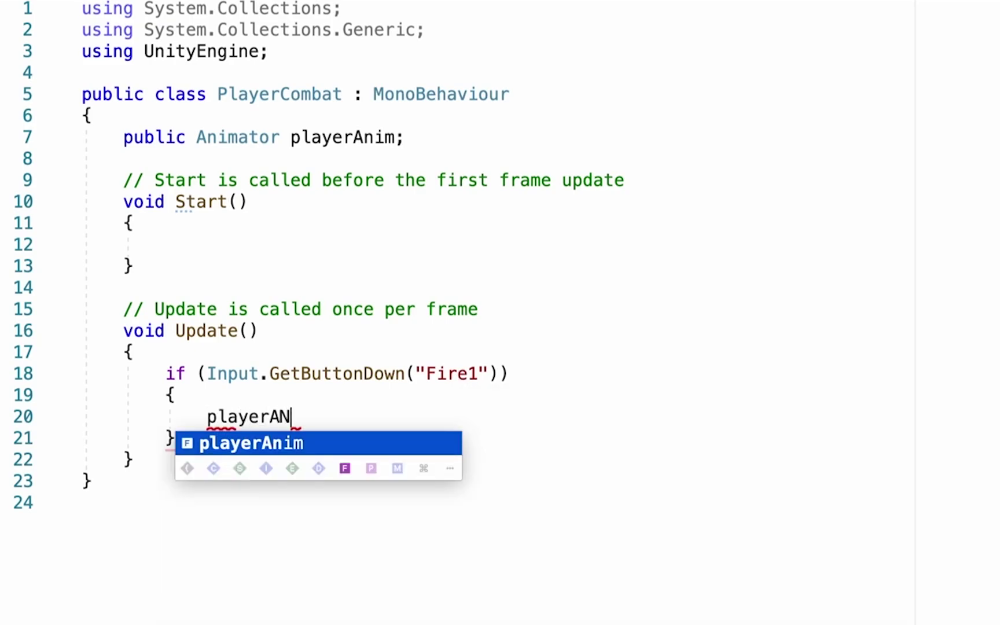
{"action": "type", "text": "im."}
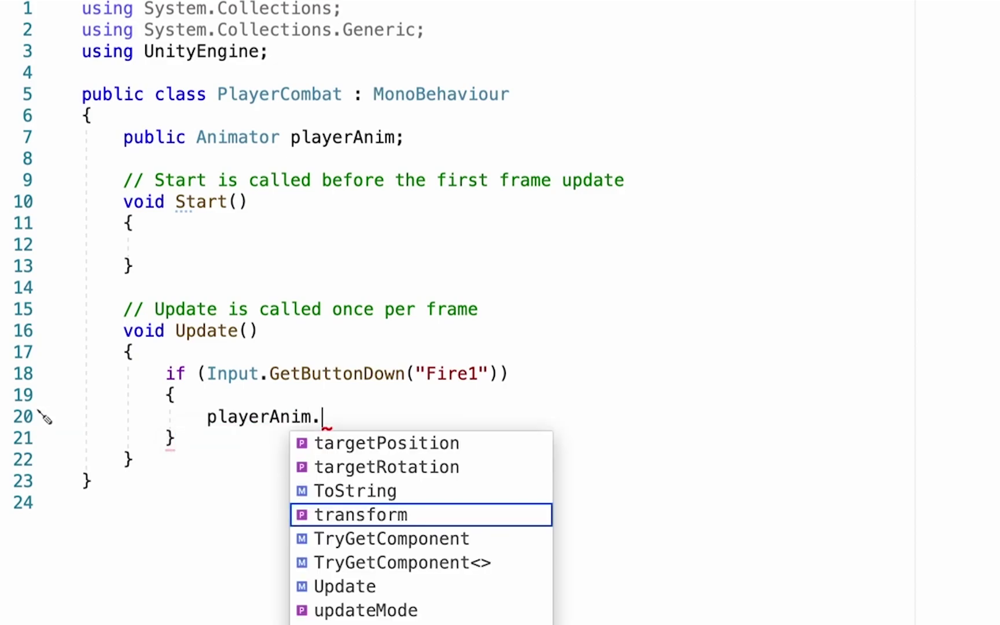
{"action": "type", "text": "SetTrigger"}
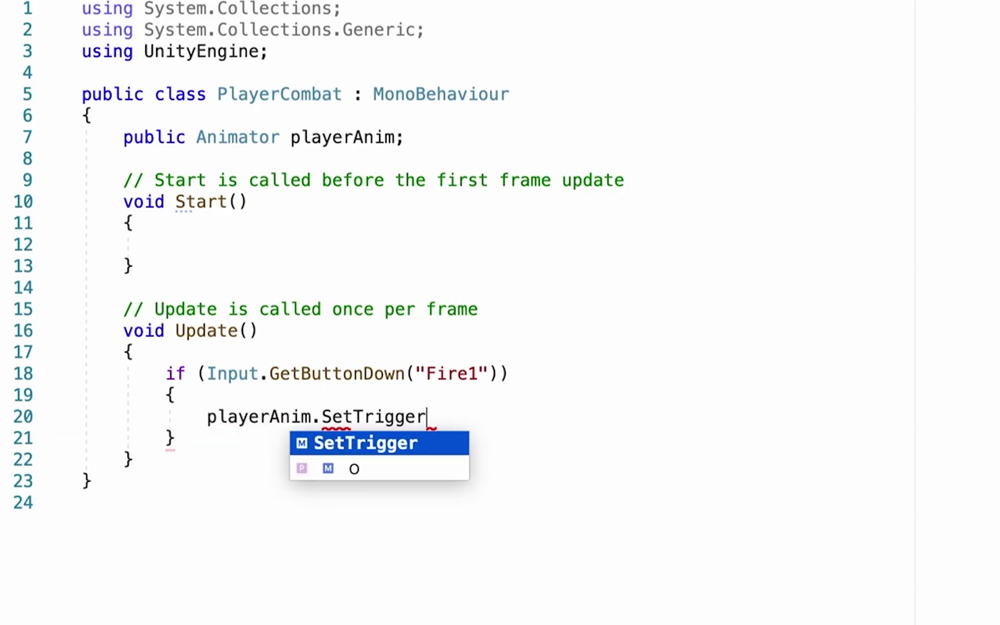
{"action": "type", "text": "(\""}
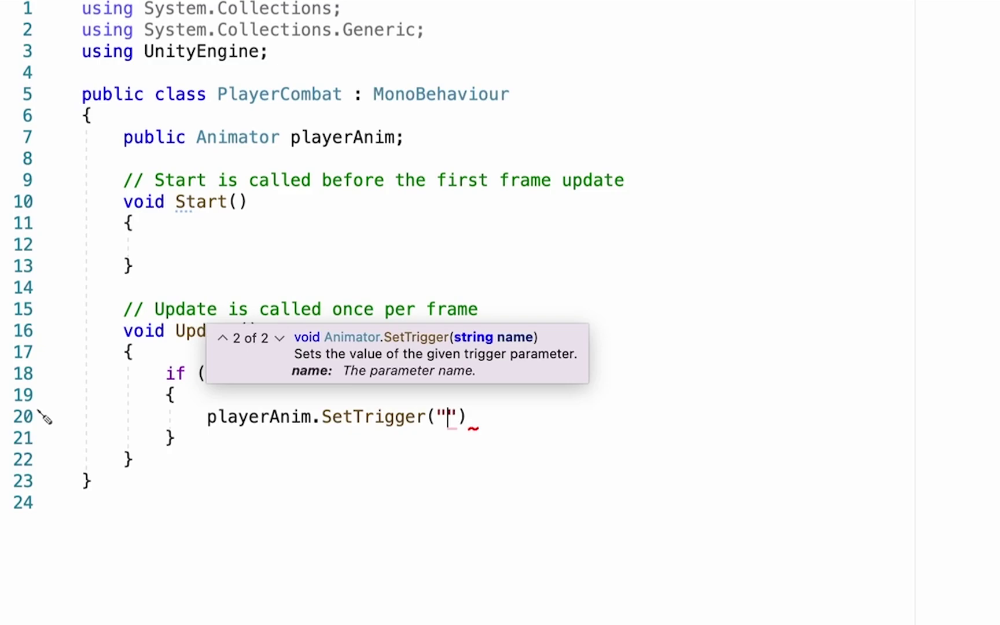
{"action": "type", "text": "SwordSlash"}
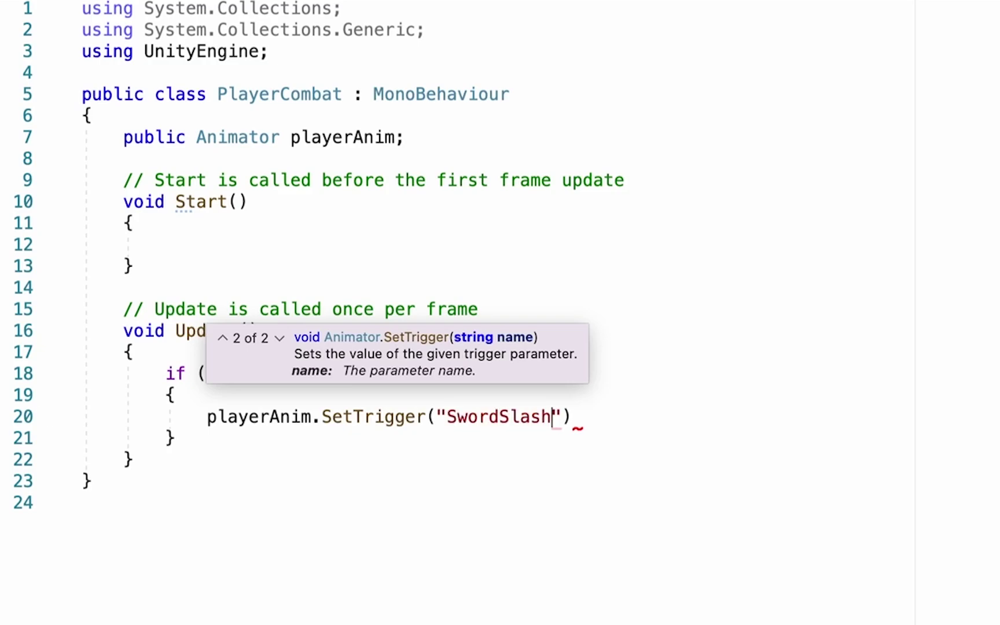
{"action": "type", "text": "\")"}
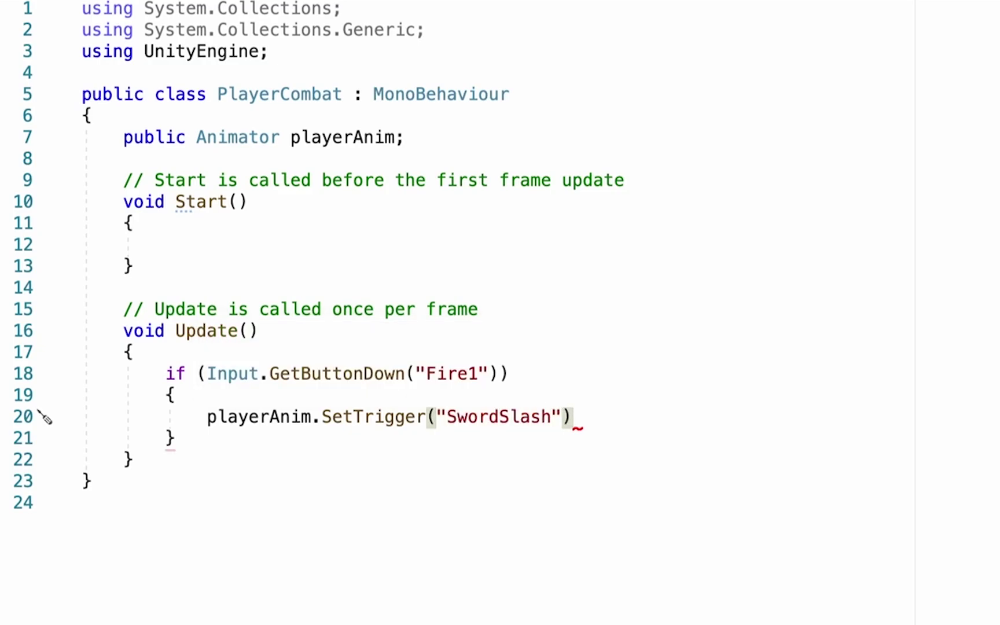
{"action": "type", "text": ";"}
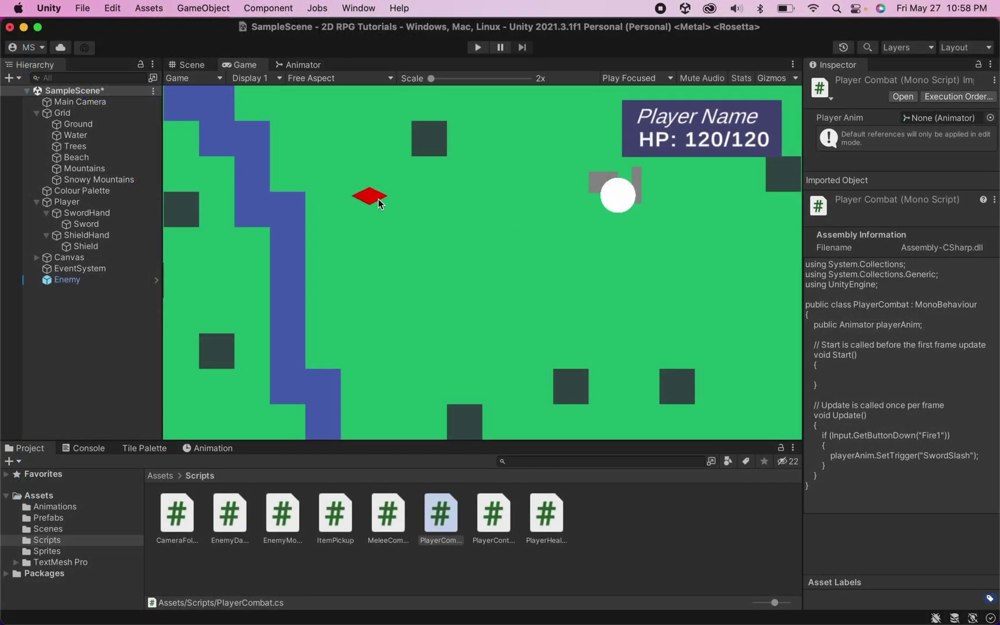
Step: Add a Player Combat script to the Player, link its Animator to Player Anim, and enter Play mode
{"action": "left_click", "coordinate": [112, 201]}
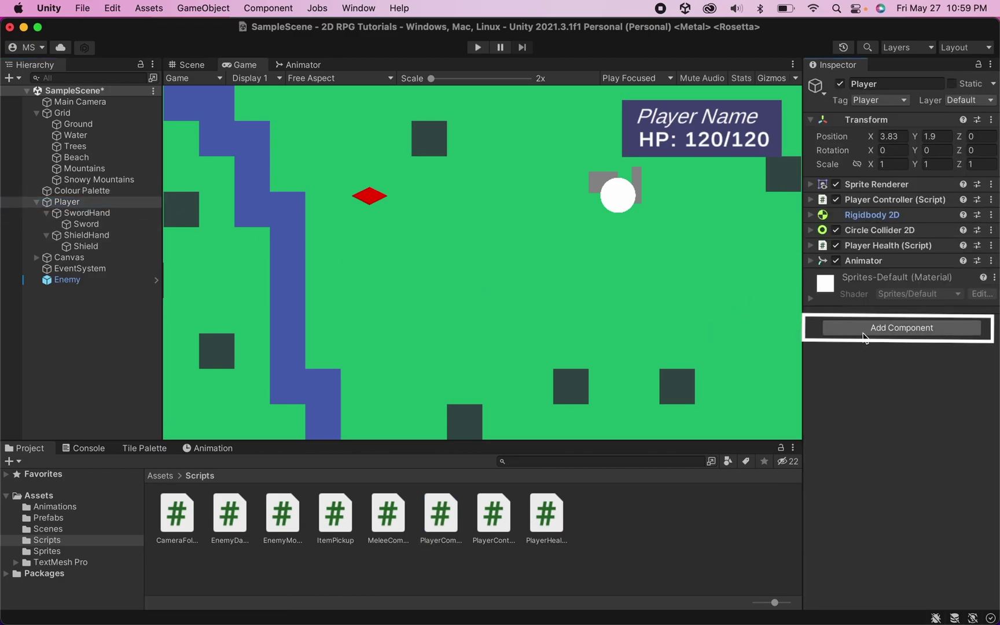
{"action": "left_click", "coordinate": [864, 329]}
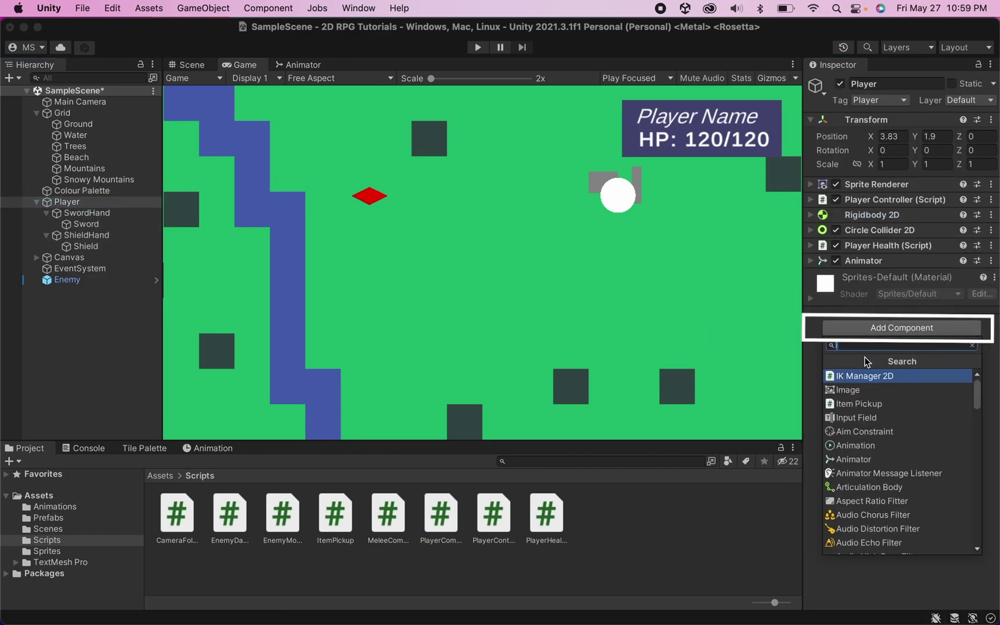
{"action": "type", "text": "pla"}
{"action": "left_click", "coordinate": [864, 399]}
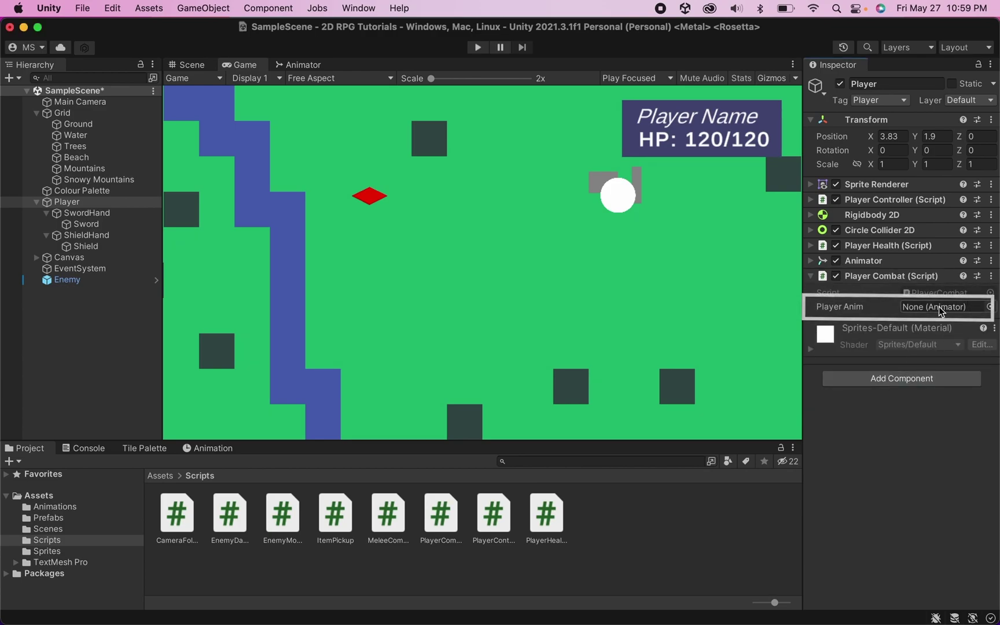
{"action": "left_click_drag", "start_coordinate": [883, 260], "coordinate": [927, 303]}
{"action": "left_click", "coordinate": [478, 48]}
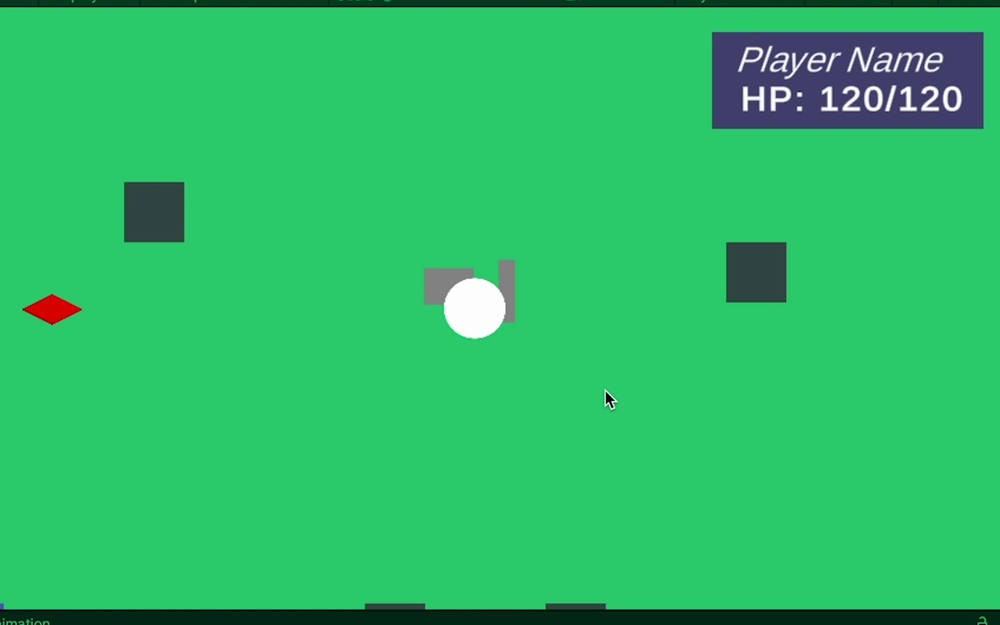
Step: Walk the player right, down, right, up and left around the map with the D, S, W, A keys
{"action": "key", "text": "d"}
{"action": "key", "text": "s"}
{"action": "key", "text": "d"}
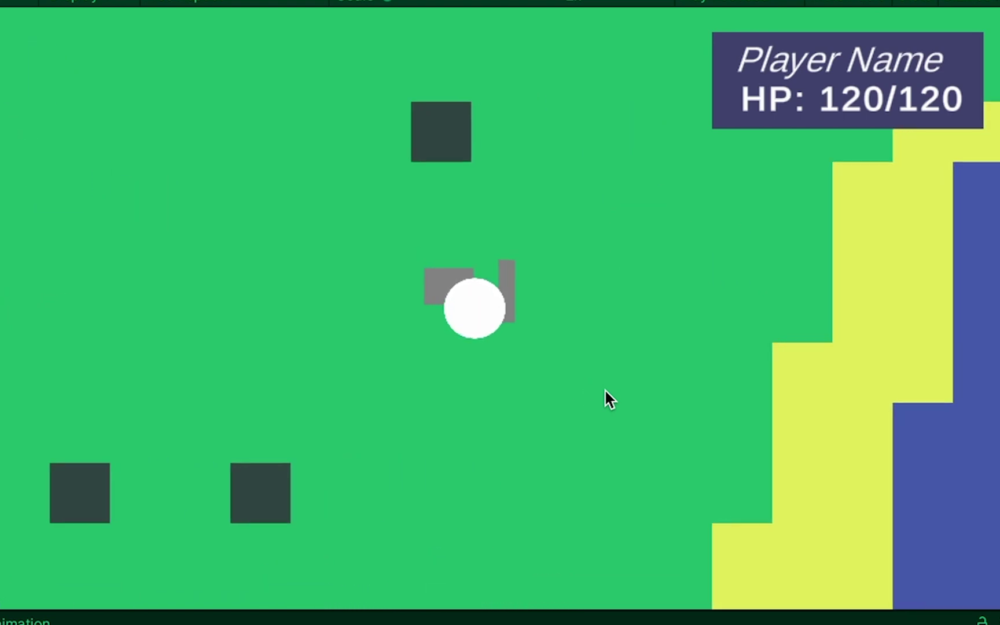
{"action": "key", "text": "w"}
{"action": "key", "text": "a"}
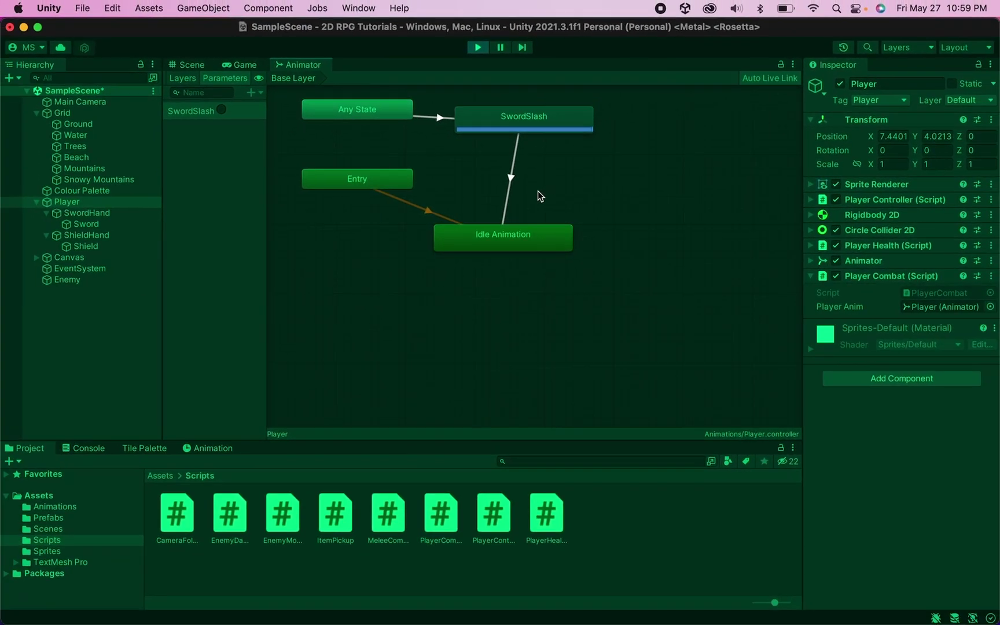
Step: Turn on Has Exit Time for the SwordSlash-to-Idle transition and test four sword swings in the game
{"action": "left_click", "coordinate": [512, 180]}
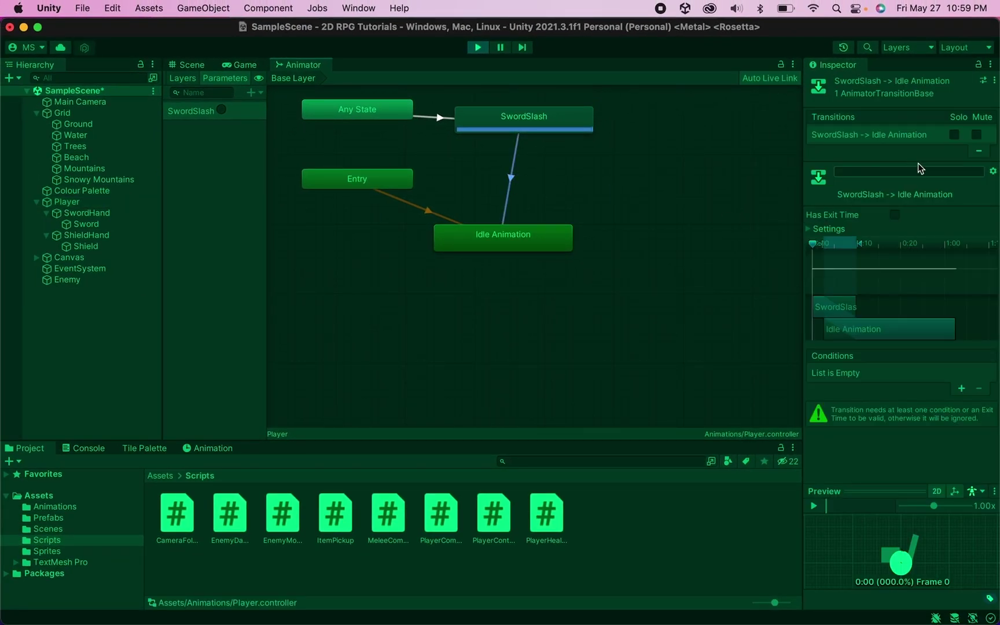
{"action": "left_click", "coordinate": [894, 217]}
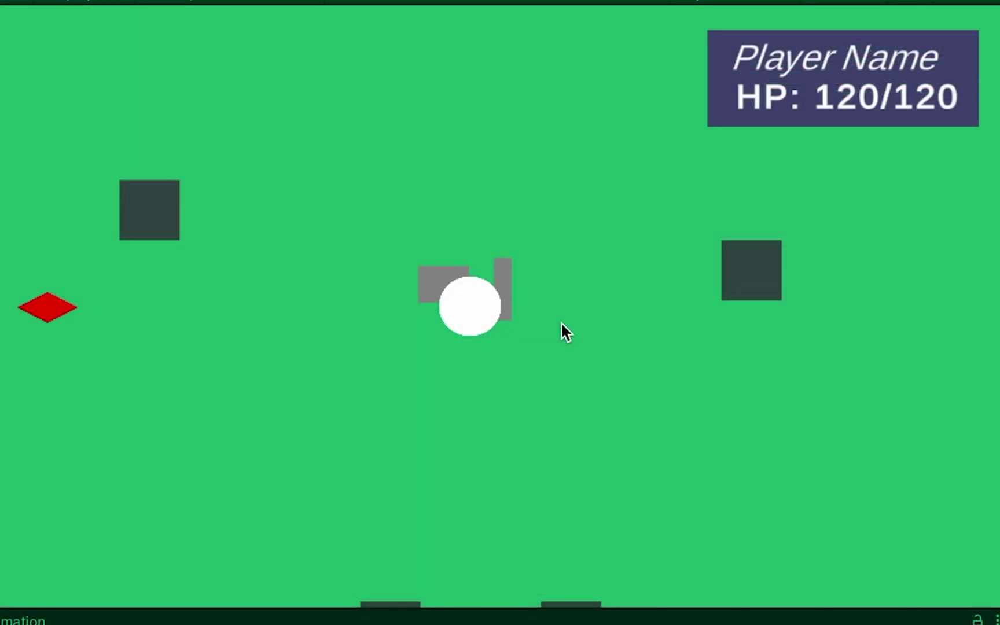
{"action": "left_click", "coordinate": [561, 322]}
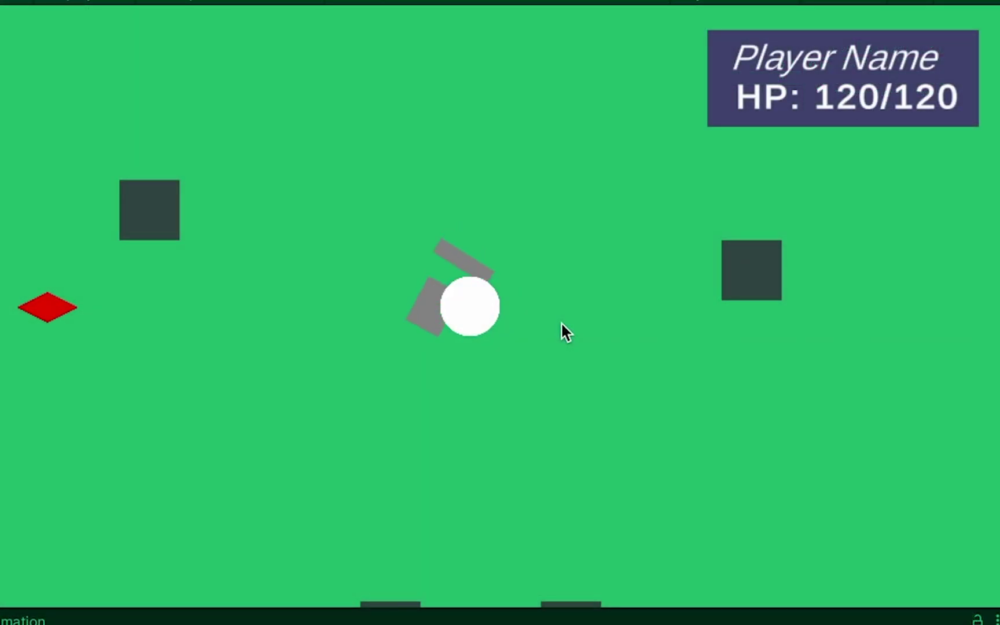
{"action": "left_click", "coordinate": [560, 321]}
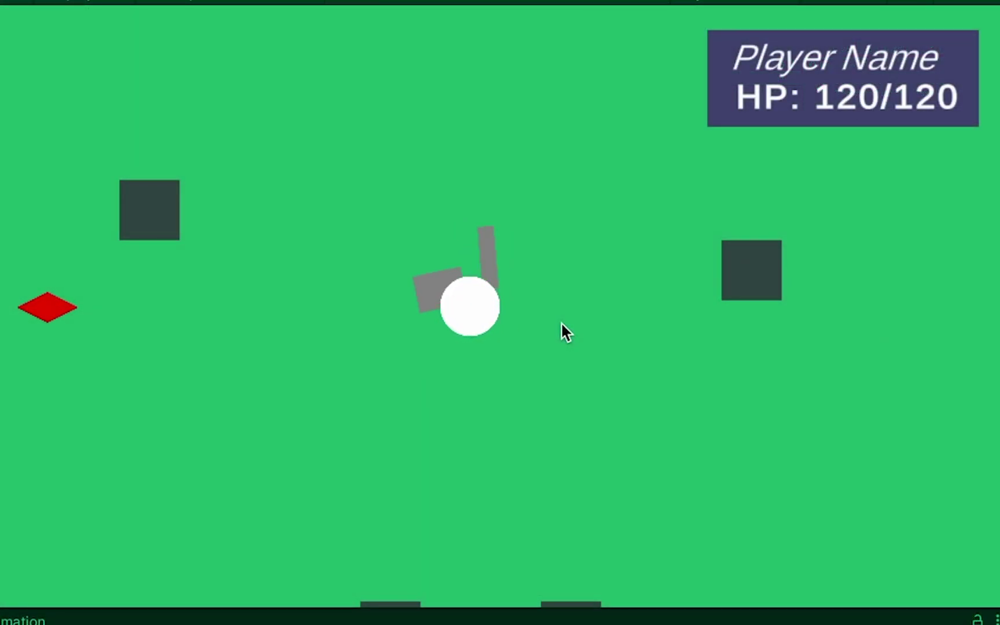
{"action": "left_click", "coordinate": [560, 321]}
{"action": "left_click", "coordinate": [560, 321]}
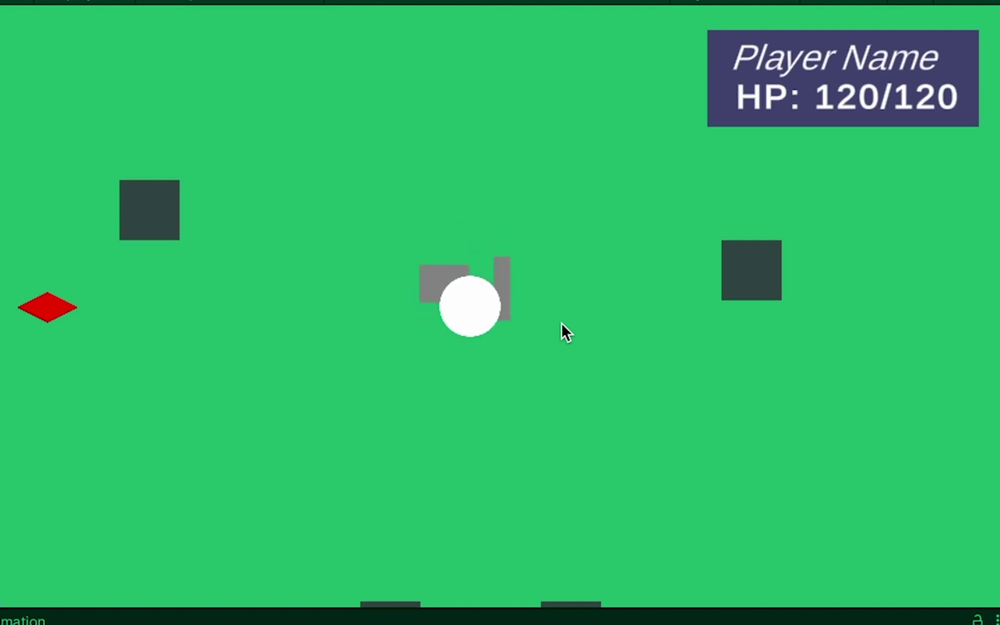